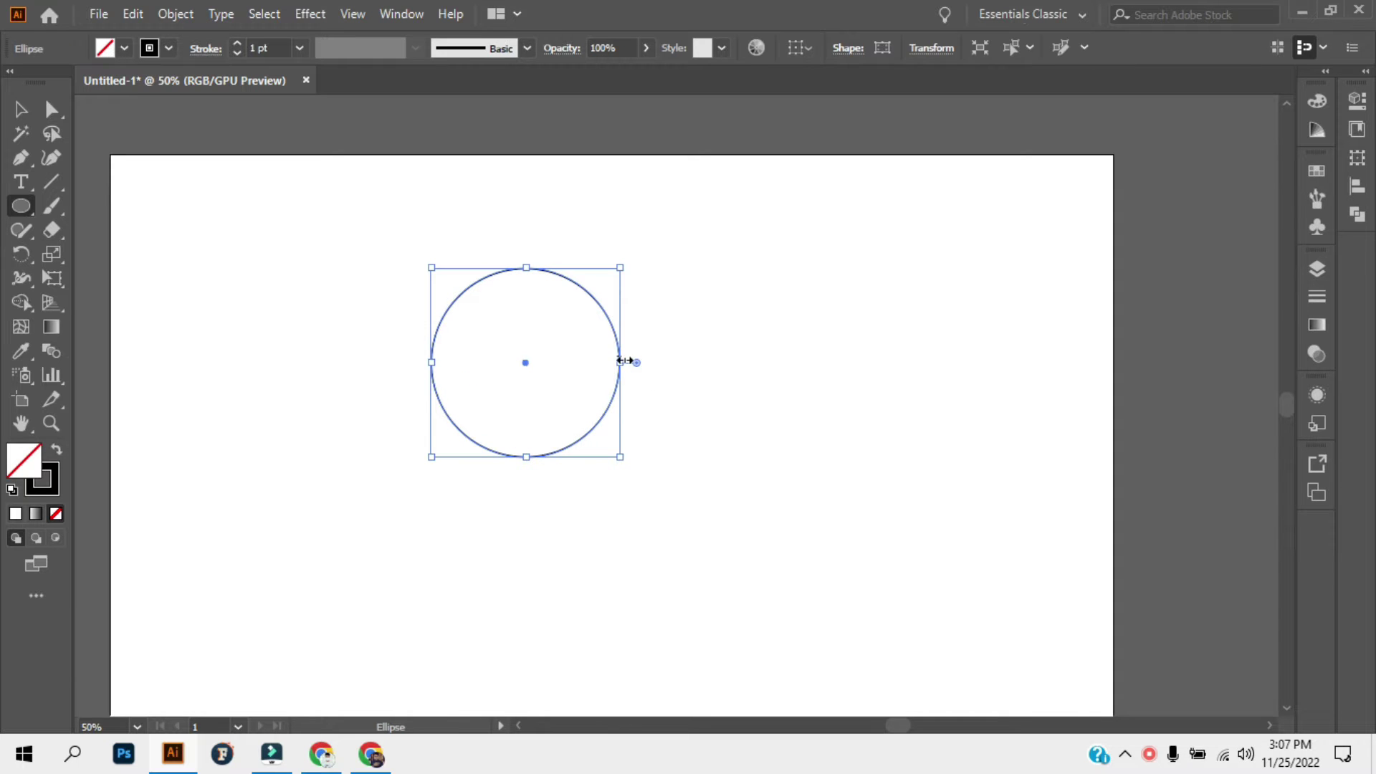
Undo the stray path and place a scaled-down copy of the circle inside its left edge
{"action": "left_click_drag", "start_coordinate": [619, 362], "coordinate": [610, 368]}
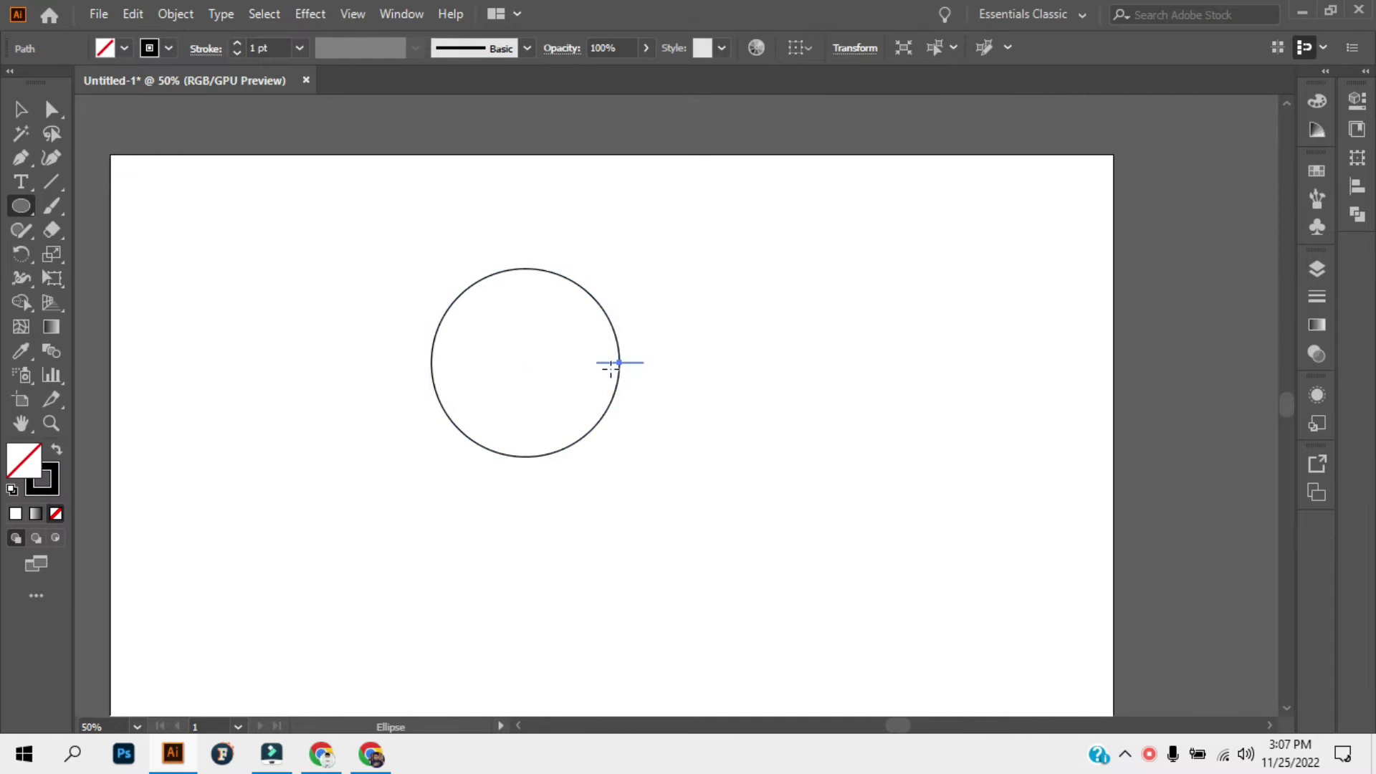
{"action": "key", "text": "ctrl+z"}
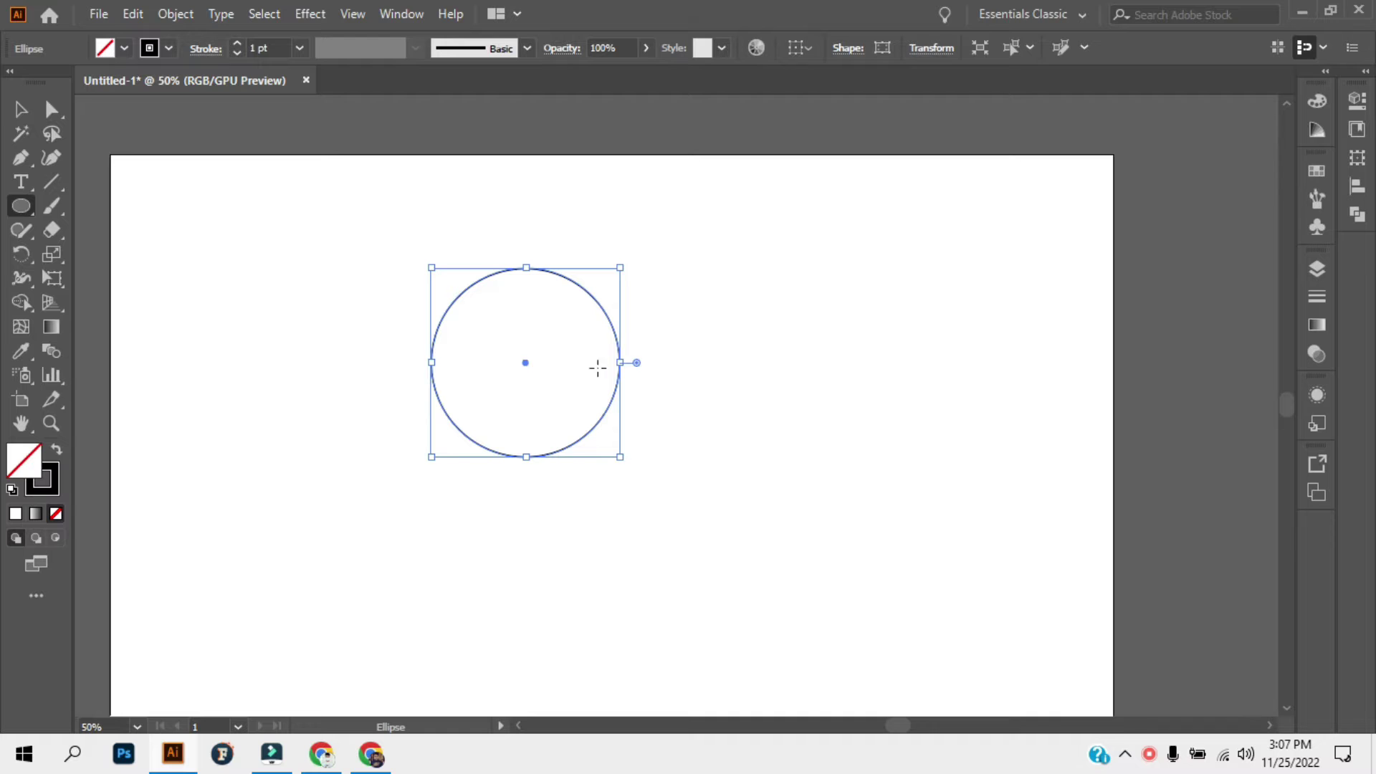
{"action": "left_click", "coordinate": [20, 109]}
{"action": "left_click_drag", "start_coordinate": [620, 363], "coordinate": [547, 359]}
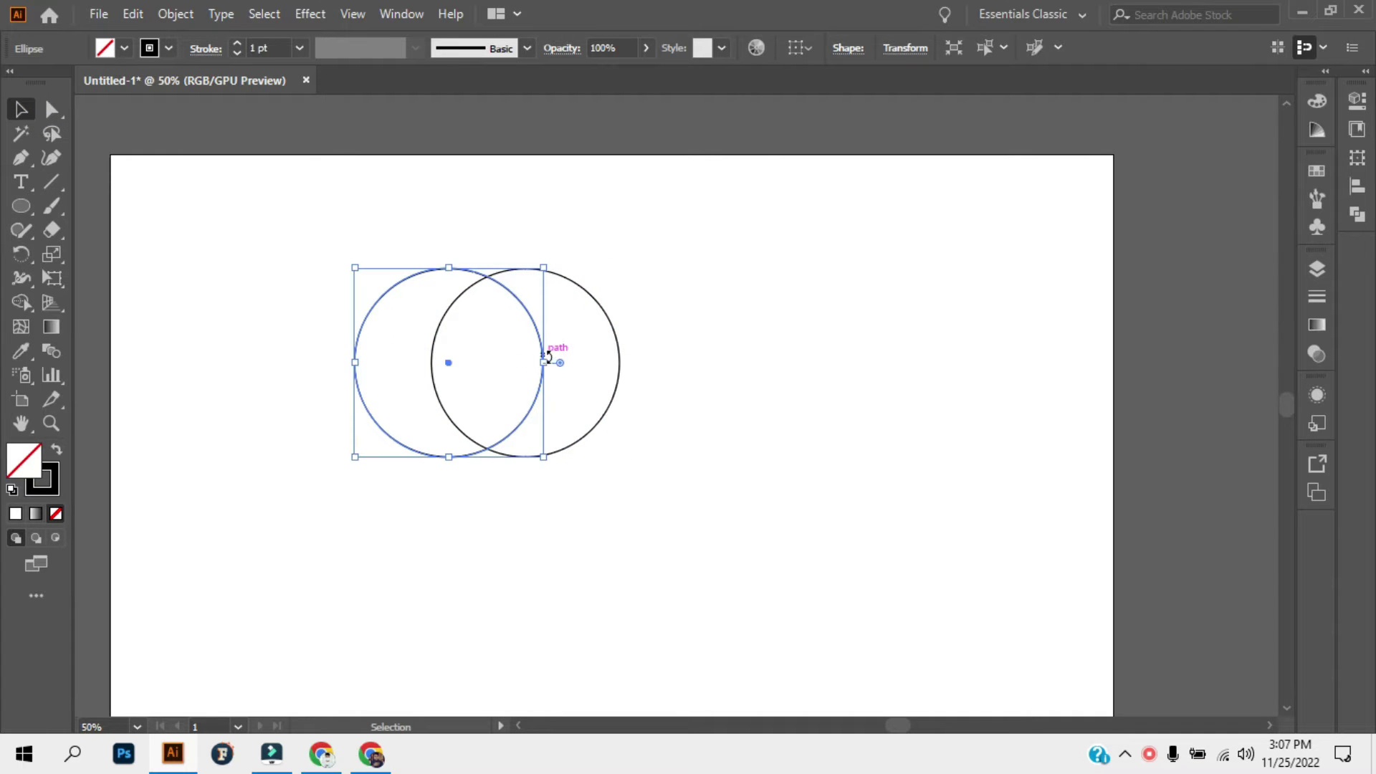
{"action": "left_click_drag", "start_coordinate": [355, 363], "coordinate": [433, 365]}
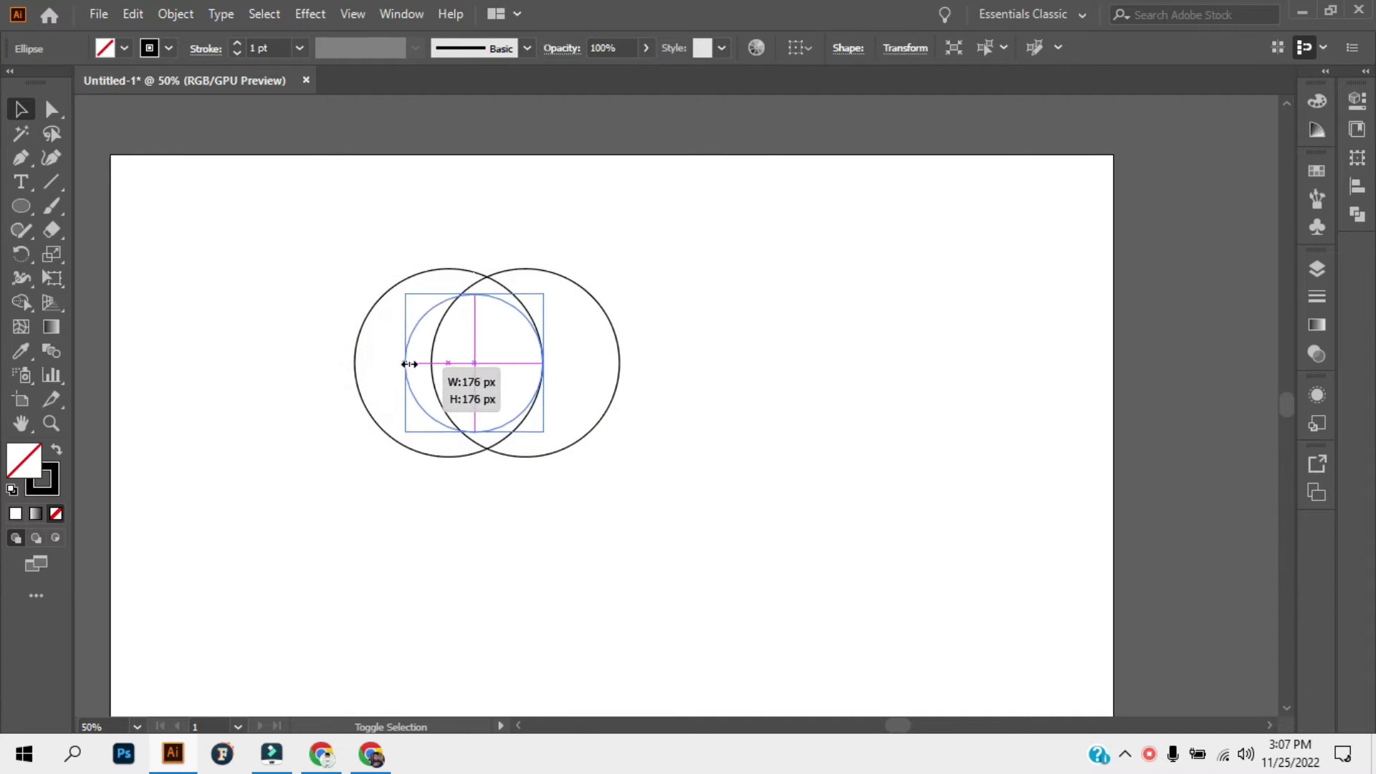
{"action": "left_click_drag", "start_coordinate": [544, 365], "coordinate": [571, 363]}
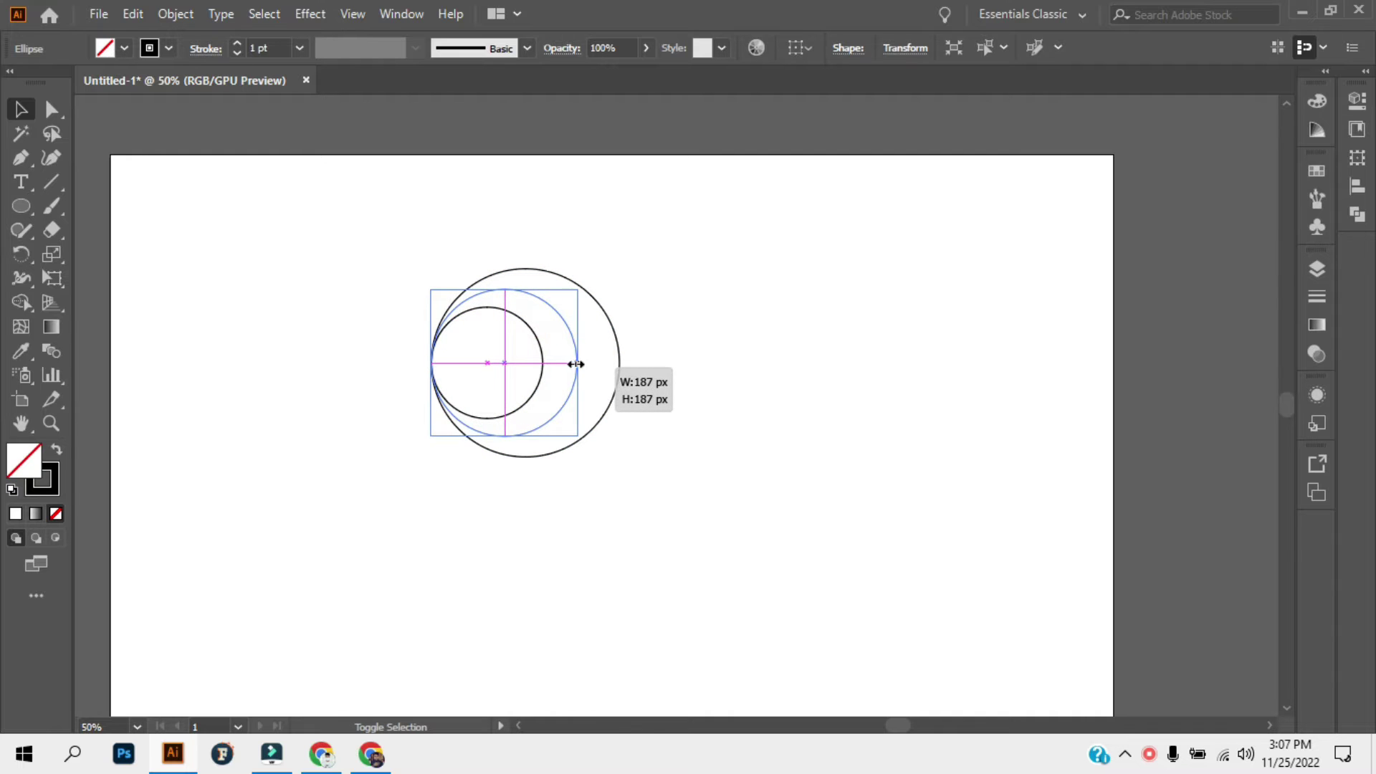
{"action": "left_click", "coordinate": [677, 301]}
{"action": "scroll", "coordinate": [677, 301], "scroll_direction": "down", "scroll_amount": 3}
{"action": "scroll", "coordinate": [677, 301], "scroll_direction": "up", "scroll_amount": 2}
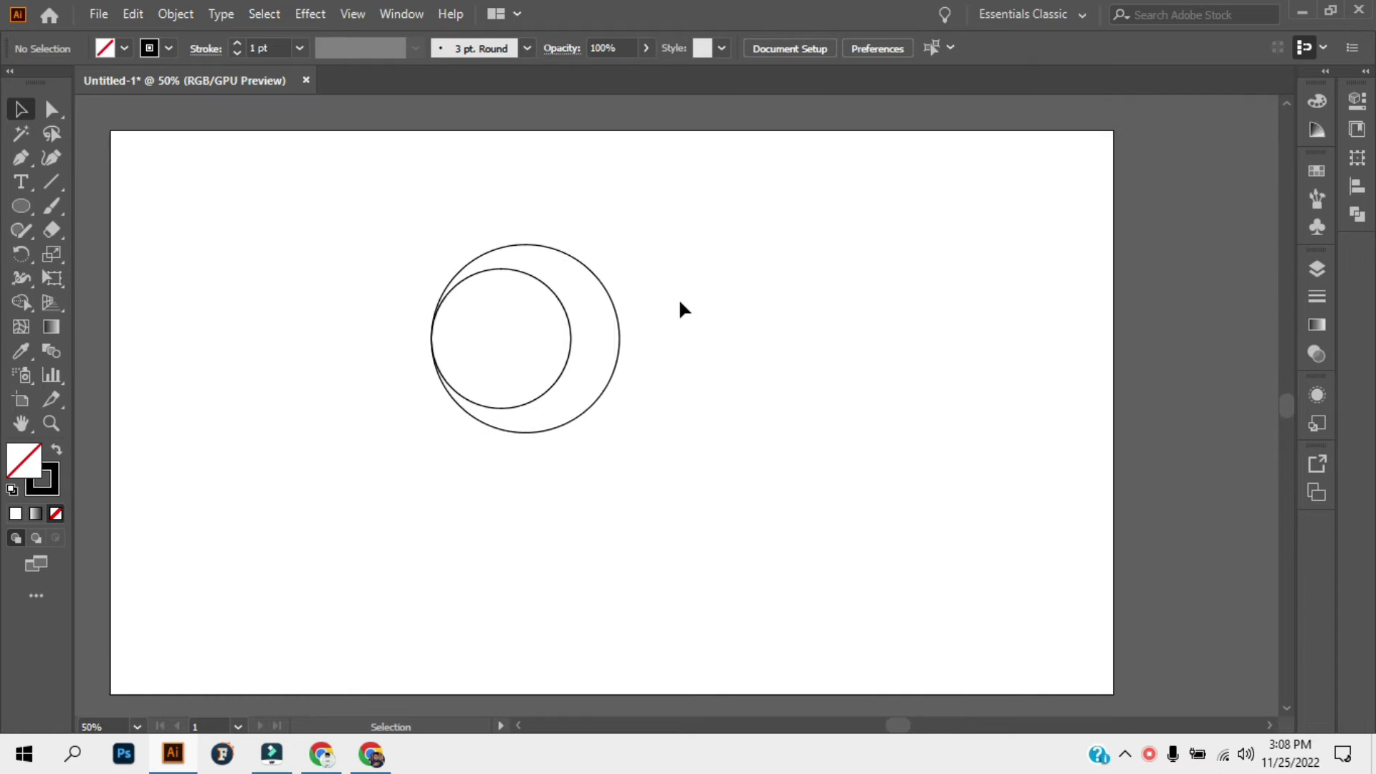
Duplicate the small circle to the right so the two copies overlap inside the big circle
{"action": "left_click", "coordinate": [571, 341]}
{"action": "left_click_drag", "start_coordinate": [571, 341], "coordinate": [620, 350]}
{"action": "left_click", "coordinate": [708, 332]}
Draw a vertical line down from the circle's left edge and place a parallel copy to its right
{"action": "left_click", "coordinate": [51, 181]}
{"action": "left_click_drag", "start_coordinate": [430, 321], "coordinate": [431, 546]}
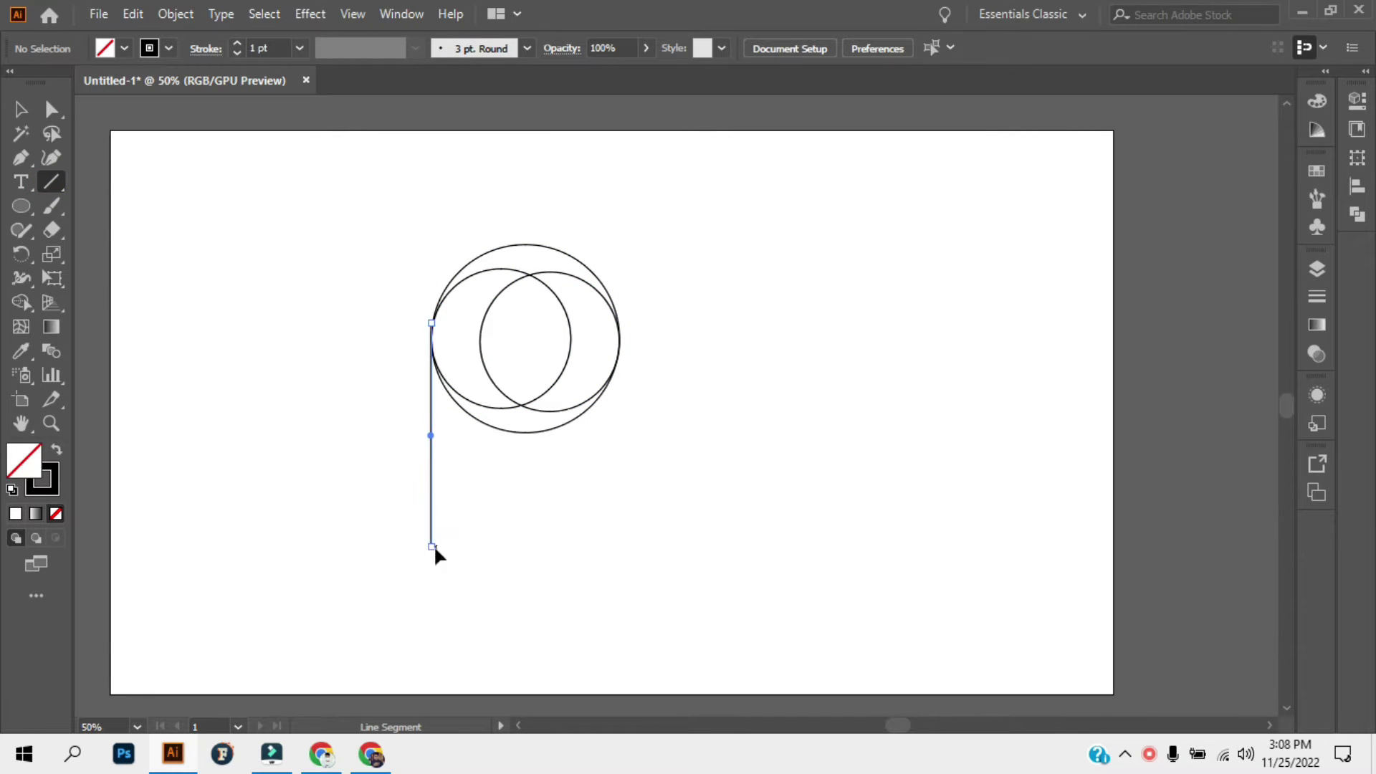
{"action": "left_click", "coordinate": [20, 108]}
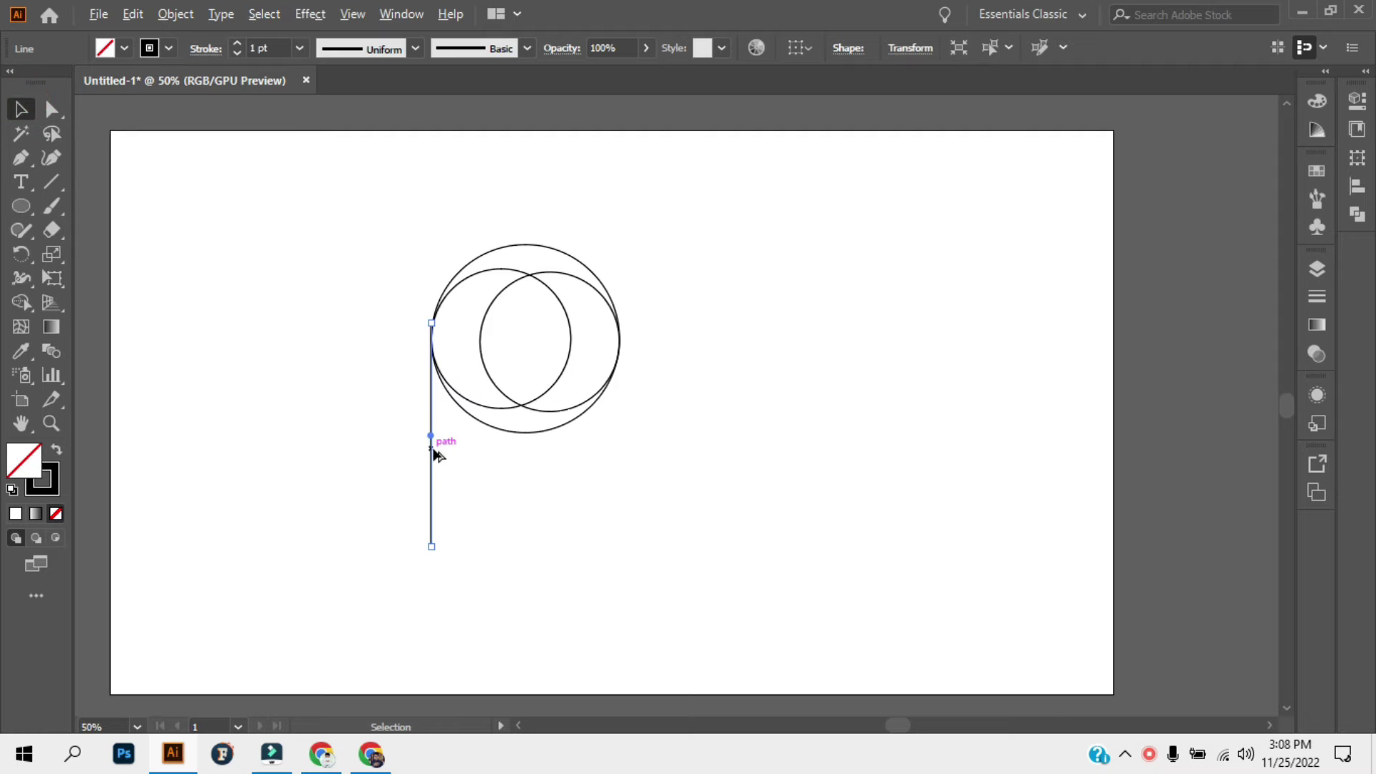
{"action": "left_click_drag", "start_coordinate": [434, 454], "coordinate": [483, 457]}
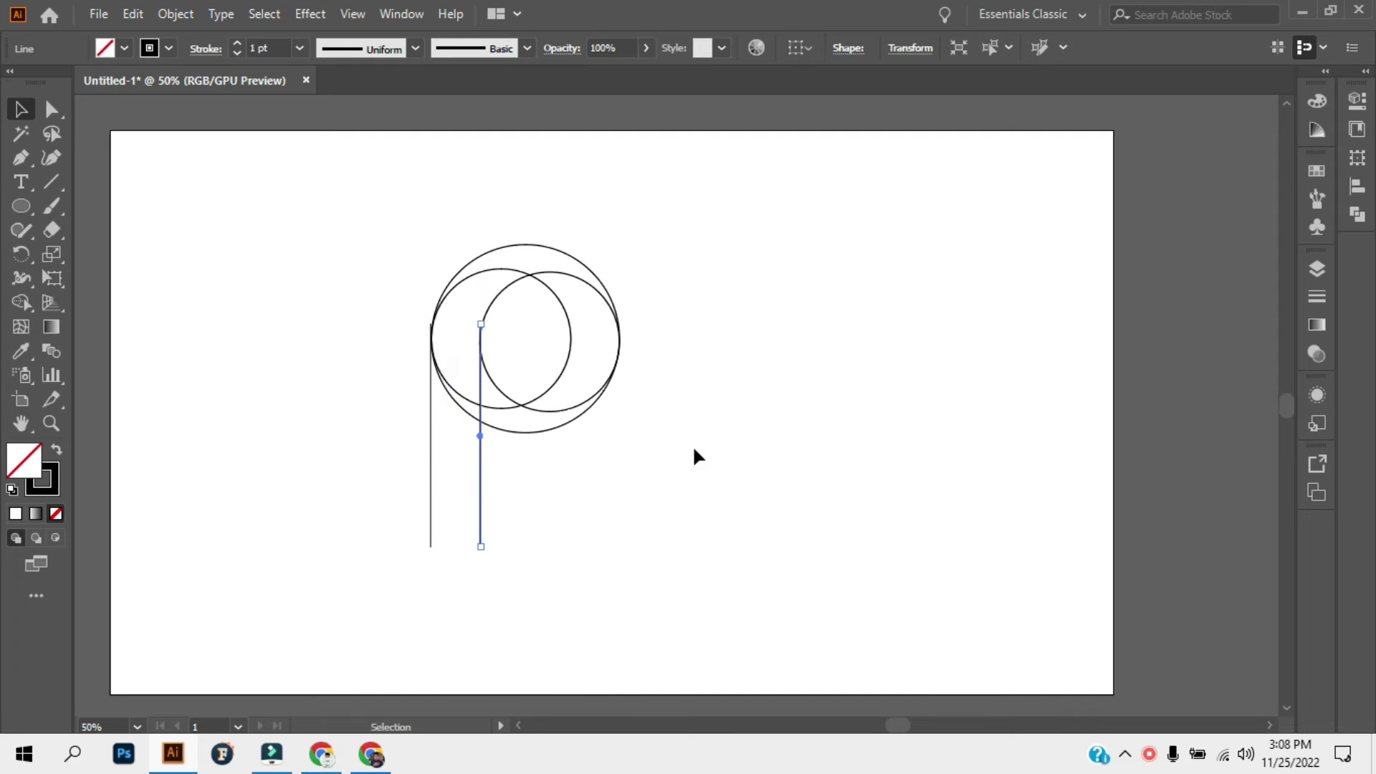
{"action": "left_click", "coordinate": [715, 441]}
{"action": "scroll", "coordinate": [486, 316], "scroll_direction": "up", "scroll_amount": 3}
{"action": "scroll", "coordinate": [481, 397], "scroll_direction": "up", "scroll_amount": 2}
{"action": "scroll", "coordinate": [480, 397], "scroll_direction": "down", "scroll_amount": 3}
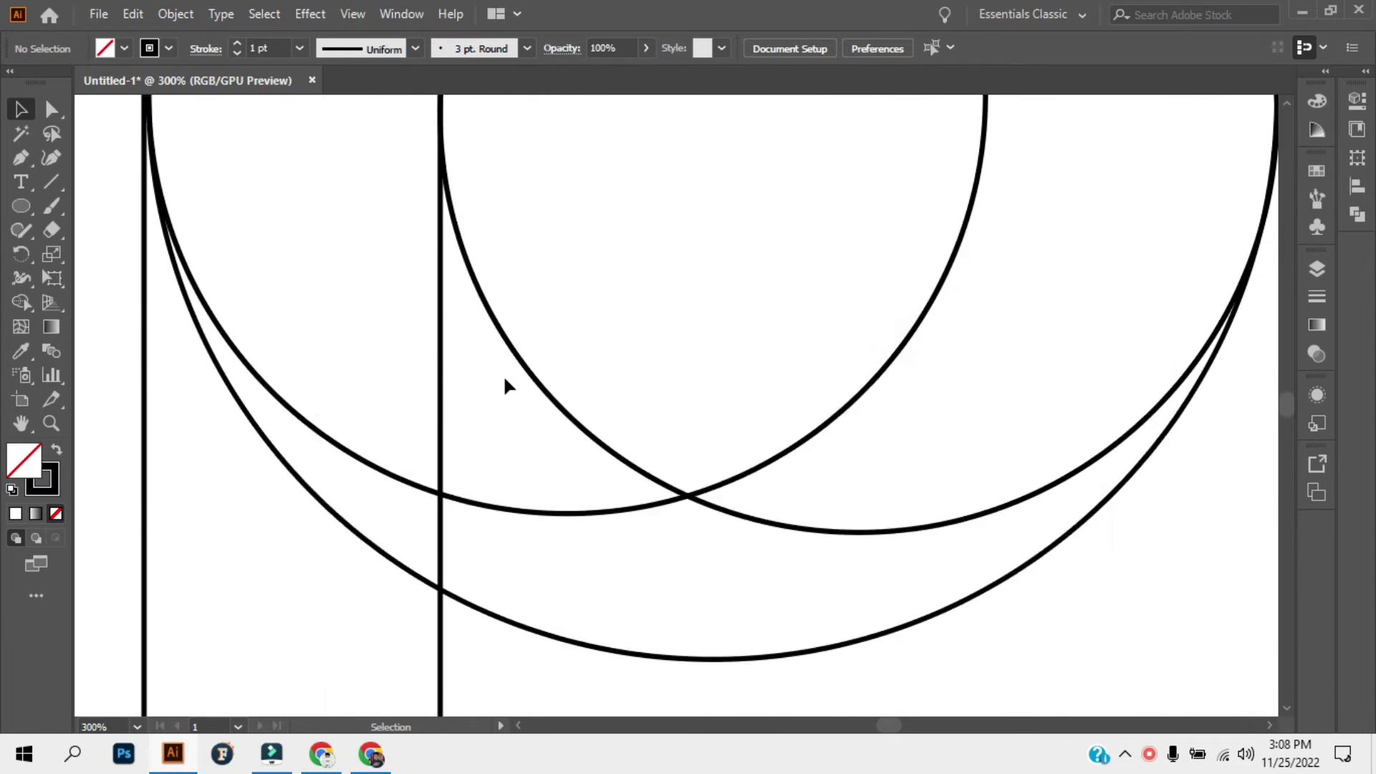
{"action": "scroll", "coordinate": [503, 374], "scroll_direction": "down", "scroll_amount": 4}
{"action": "left_click_drag", "start_coordinate": [377, 525], "coordinate": [596, 544]}
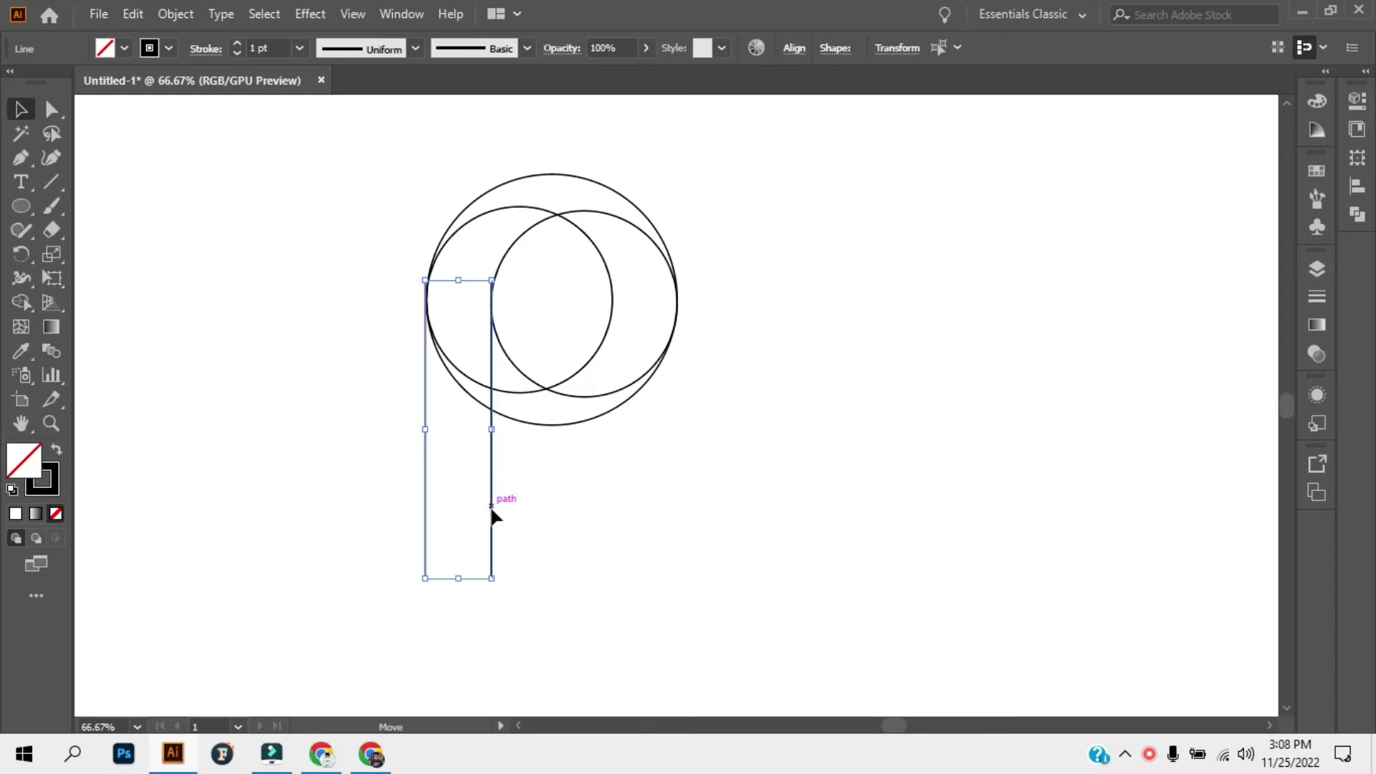
{"action": "left_click", "coordinate": [718, 513]}
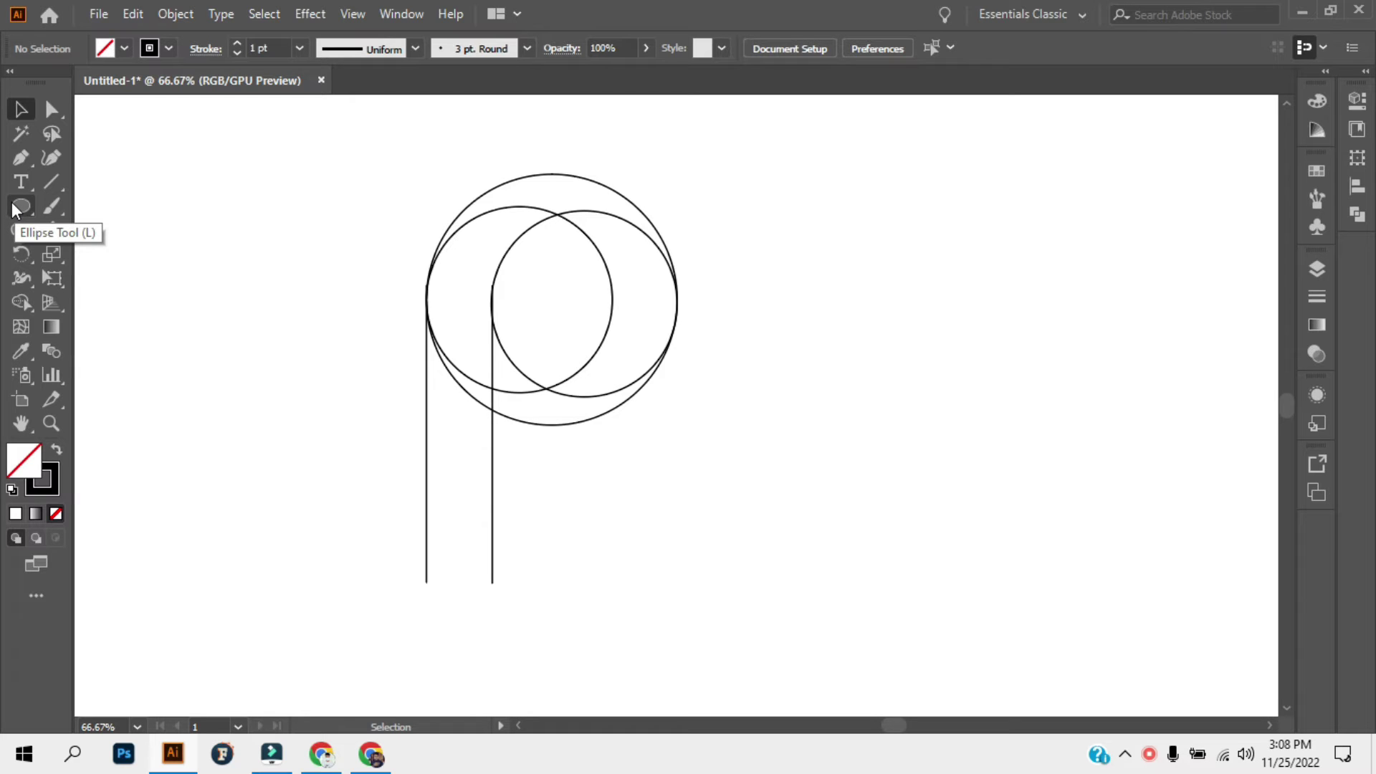
Draw a curved pen path from the big circle's bottom down to the left line's end
{"action": "left_click", "coordinate": [20, 109]}
{"action": "left_click", "coordinate": [21, 157]}
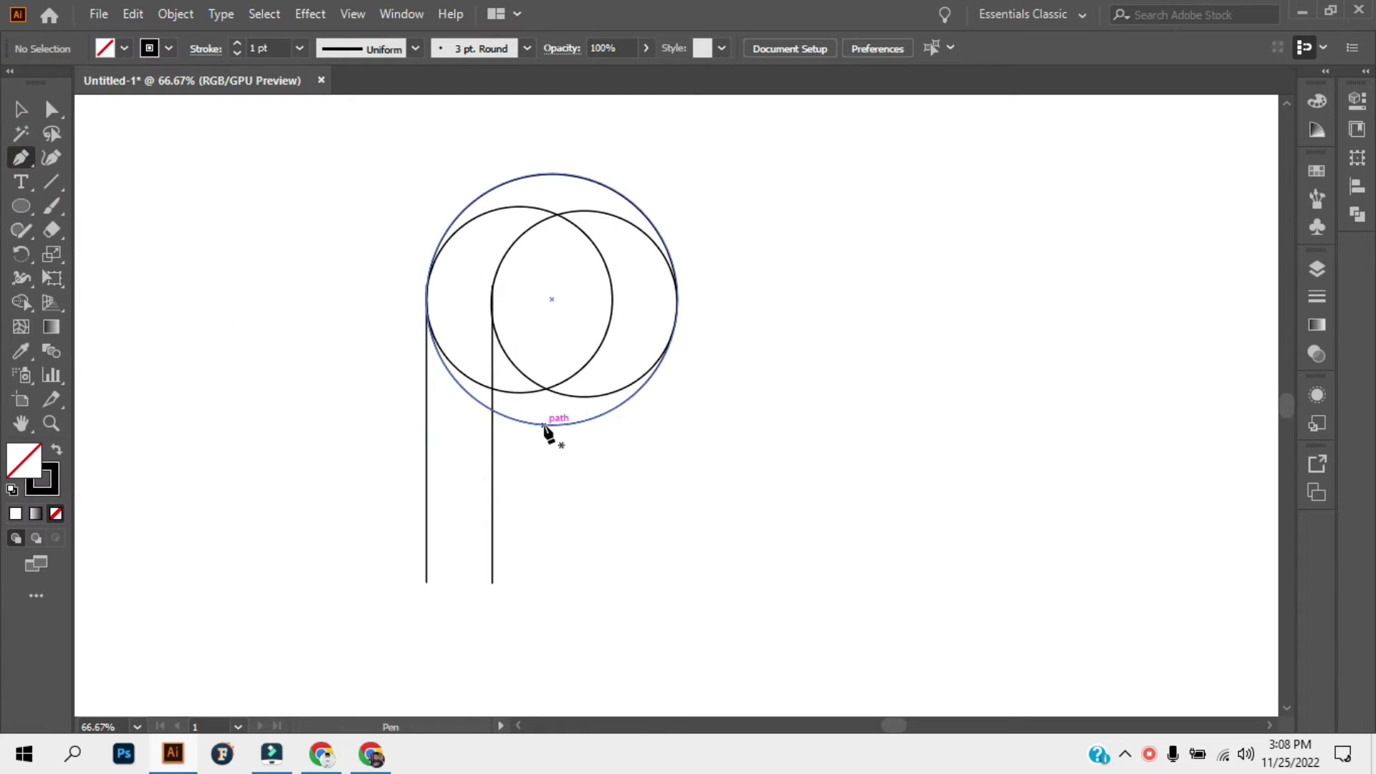
{"action": "left_click", "coordinate": [544, 426]}
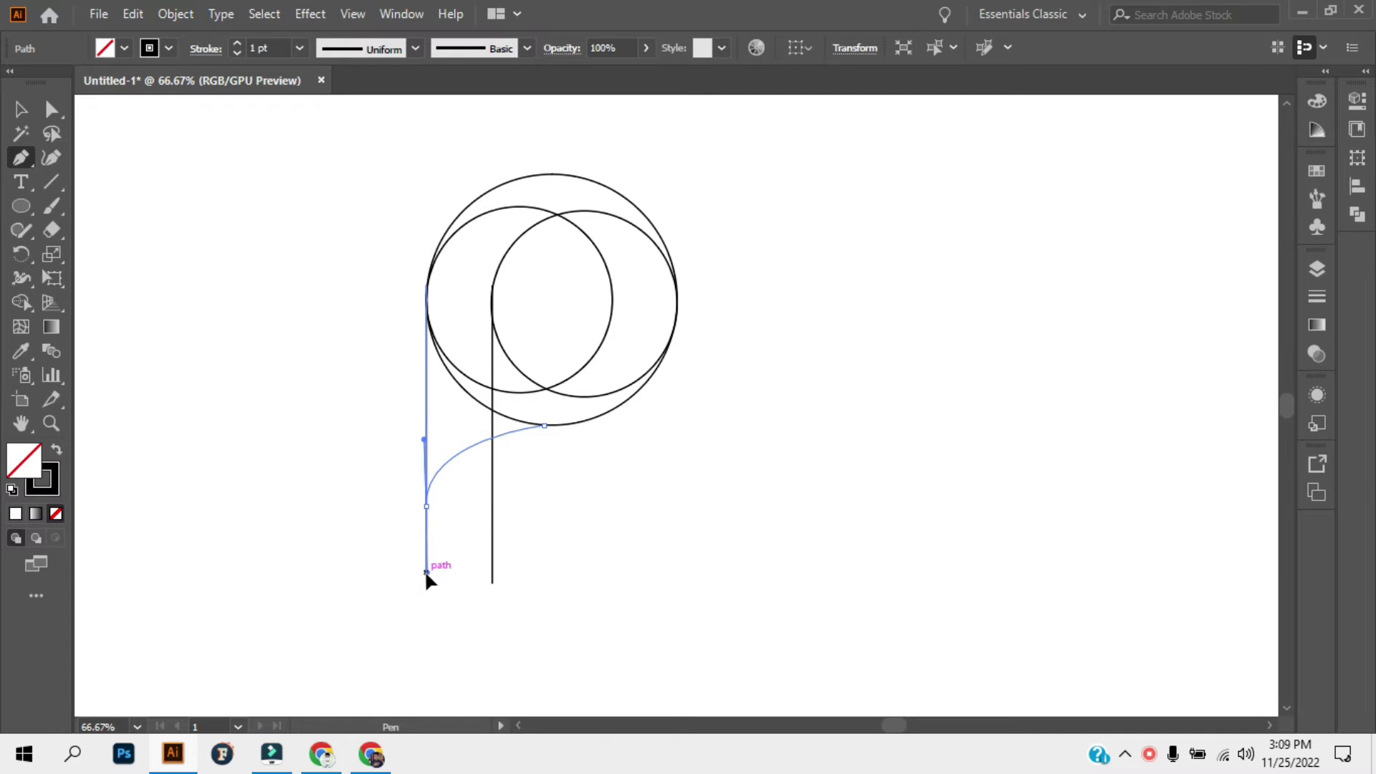
{"action": "left_click_drag", "start_coordinate": [428, 577], "coordinate": [426, 583]}
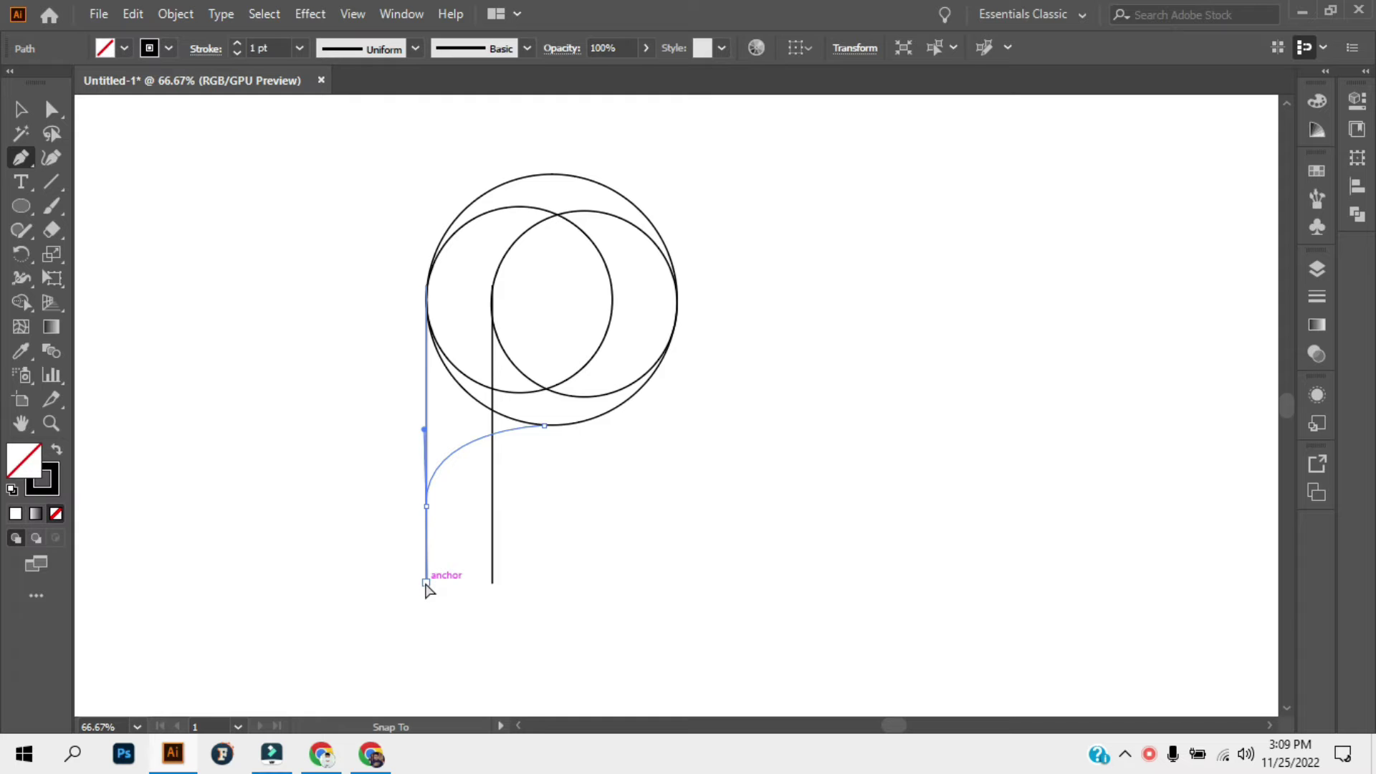
{"action": "left_click_drag", "start_coordinate": [425, 583], "coordinate": [426, 583]}
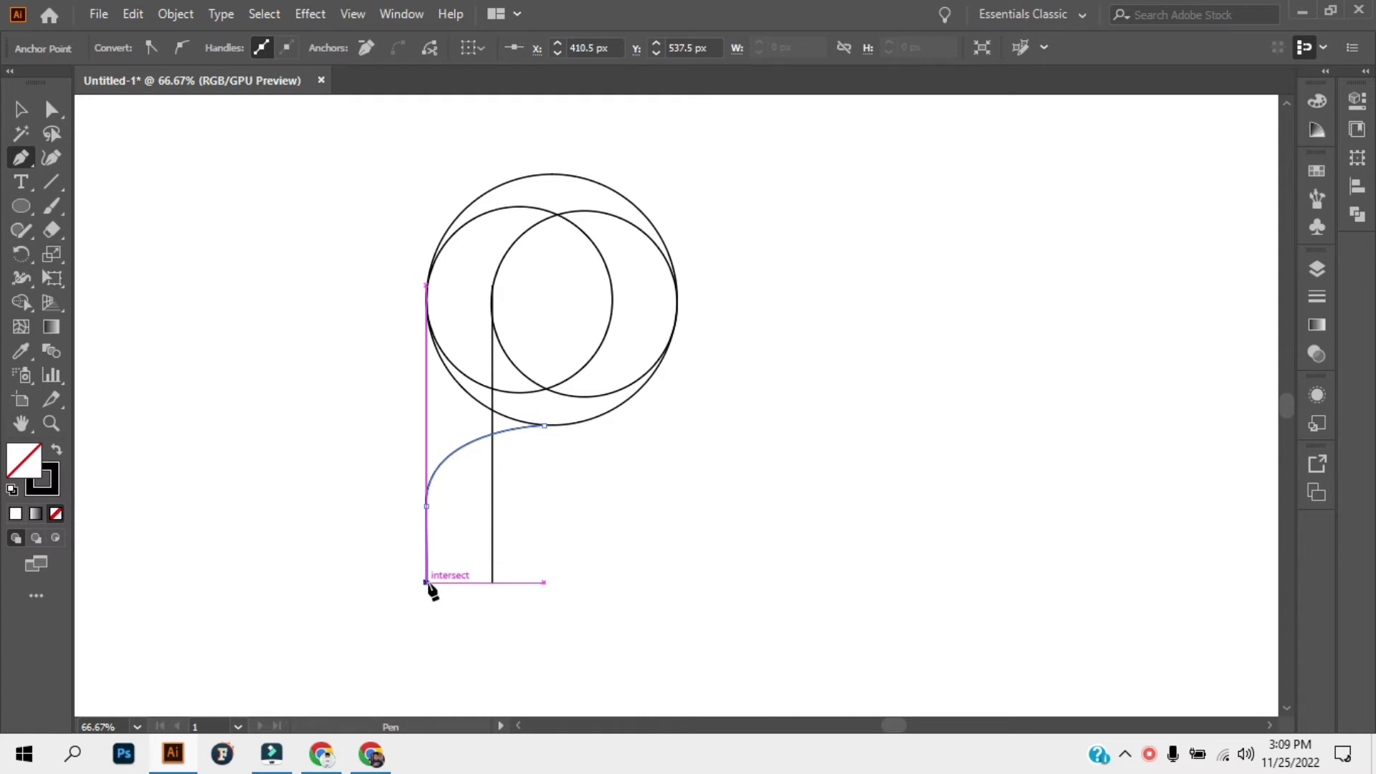
{"action": "left_click", "coordinate": [21, 109]}
{"action": "left_click", "coordinate": [215, 229]}
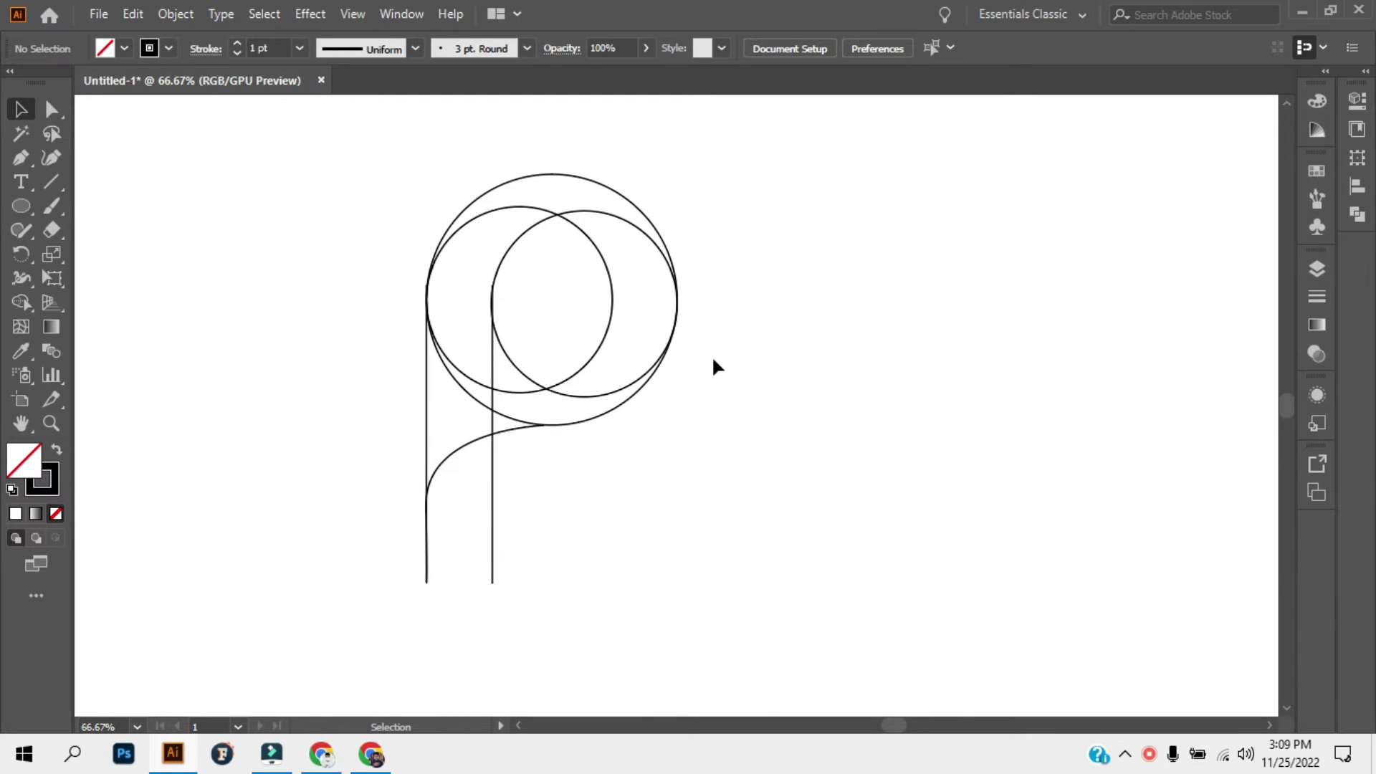
Draw a 75 px circle and move it into the big circle
{"action": "left_click_drag", "start_coordinate": [19, 206], "coordinate": [122, 256]}
{"action": "left_click_drag", "start_coordinate": [221, 207], "coordinate": [286, 285]}
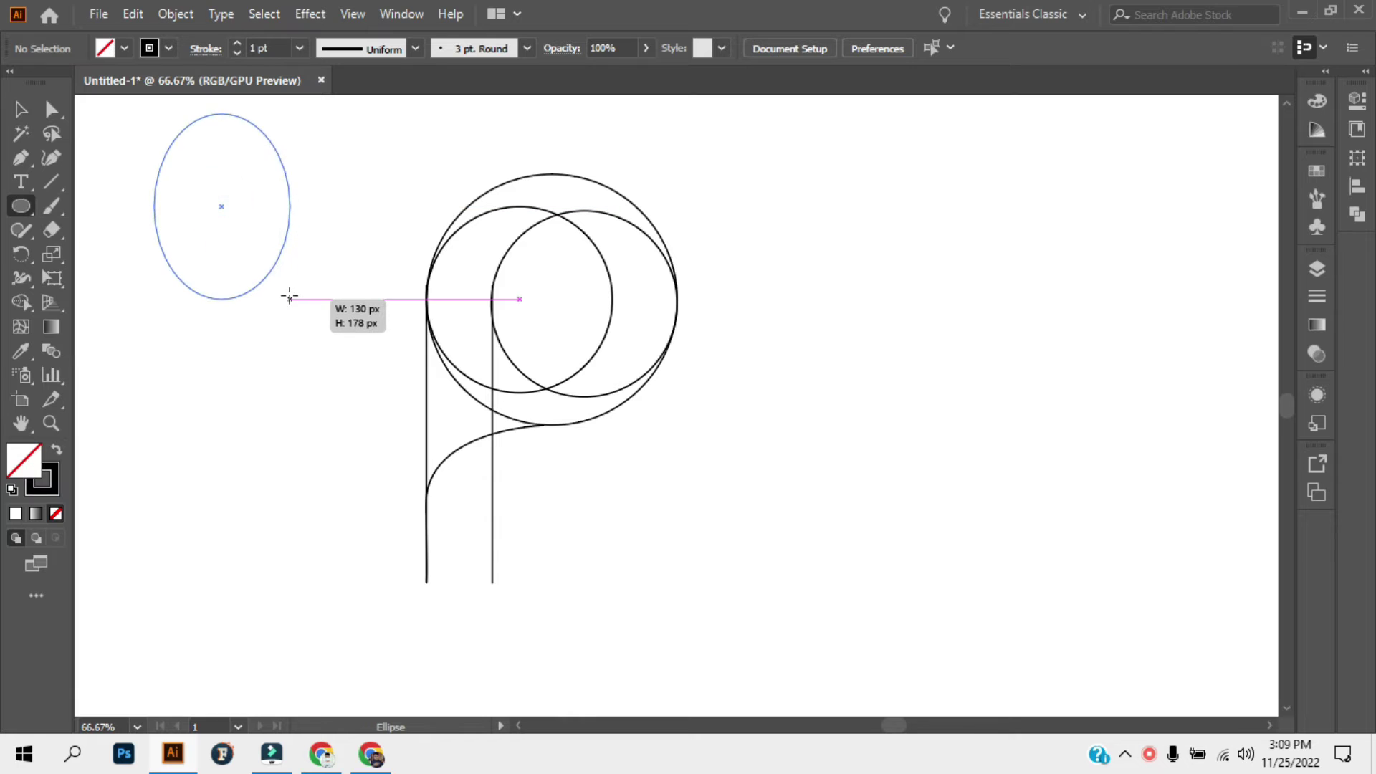
{"action": "mouse_move", "coordinate": [221, 206]}
{"action": "left_mouse_down"}
{"action": "mouse_move", "coordinate": [286, 285]}
{"action": "mouse_move", "coordinate": [543, 302]}
{"action": "mouse_move", "coordinate": [531, 290]}
{"action": "mouse_move", "coordinate": [617, 290]}
{"action": "mouse_move", "coordinate": [554, 298]}
{"action": "left_mouse_up"}
{"action": "left_click", "coordinate": [20, 109]}
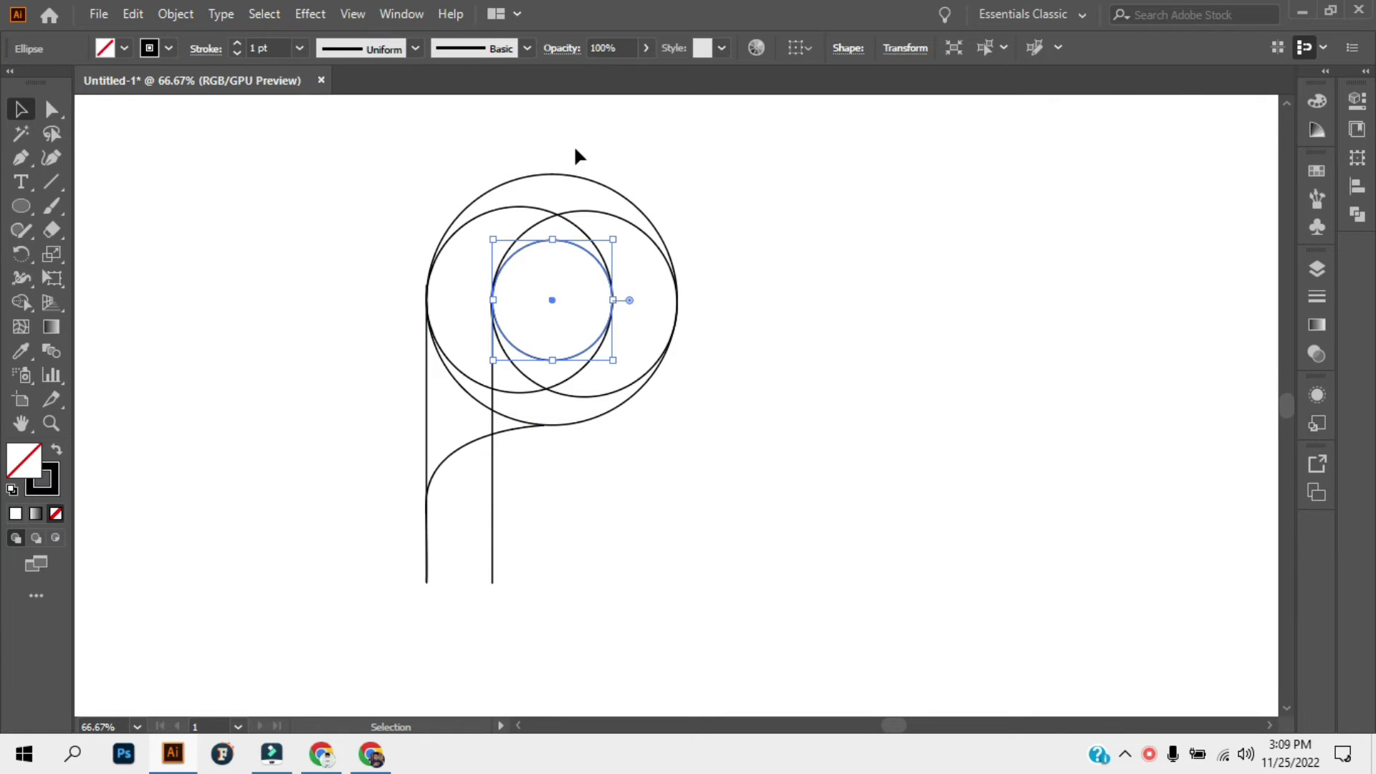
Centre all four circles on each other horizontally and vertically
{"action": "left_click_drag", "start_coordinate": [649, 152], "coordinate": [551, 358]}
{"action": "left_click", "coordinate": [1356, 188]}
{"action": "left_click_drag", "start_coordinate": [1259, 98], "coordinate": [939, 238]}
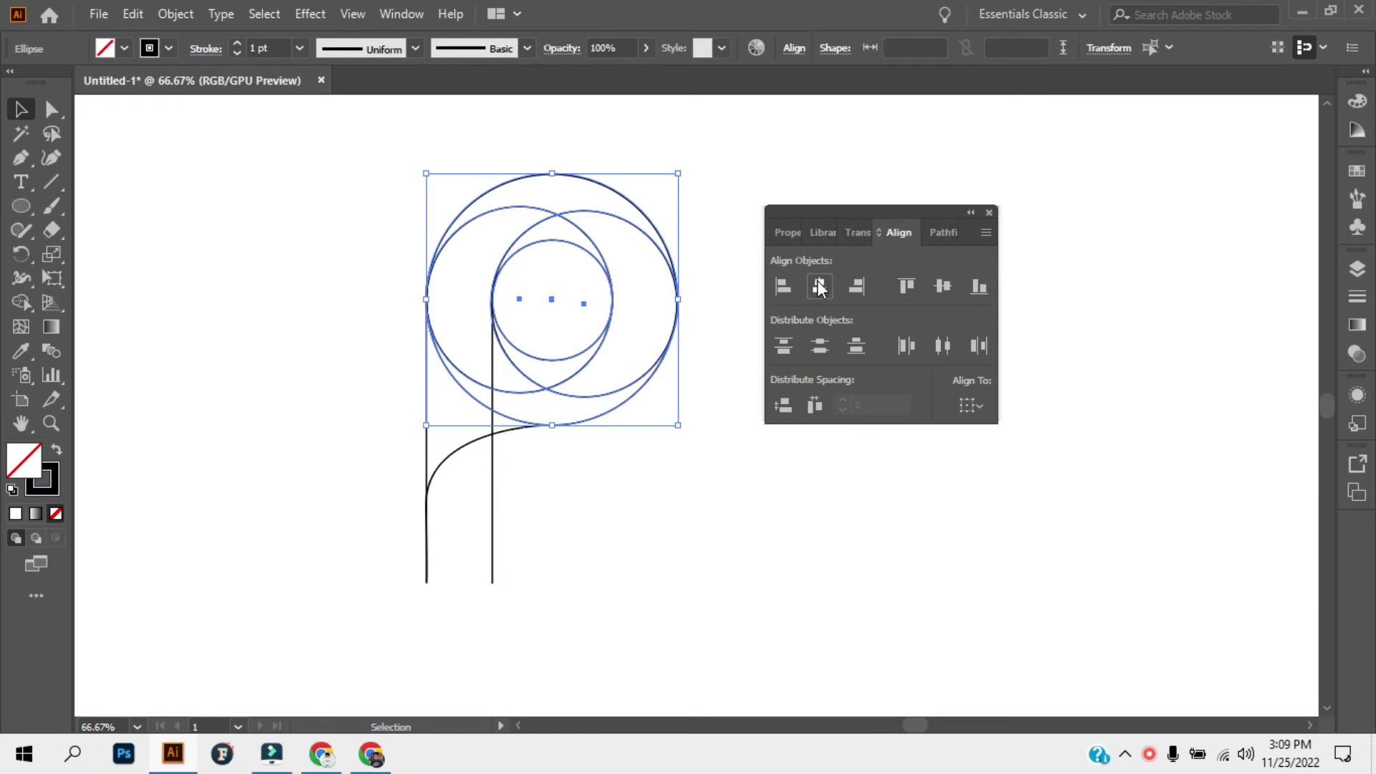
{"action": "left_click", "coordinate": [819, 287]}
{"action": "left_click", "coordinate": [943, 285]}
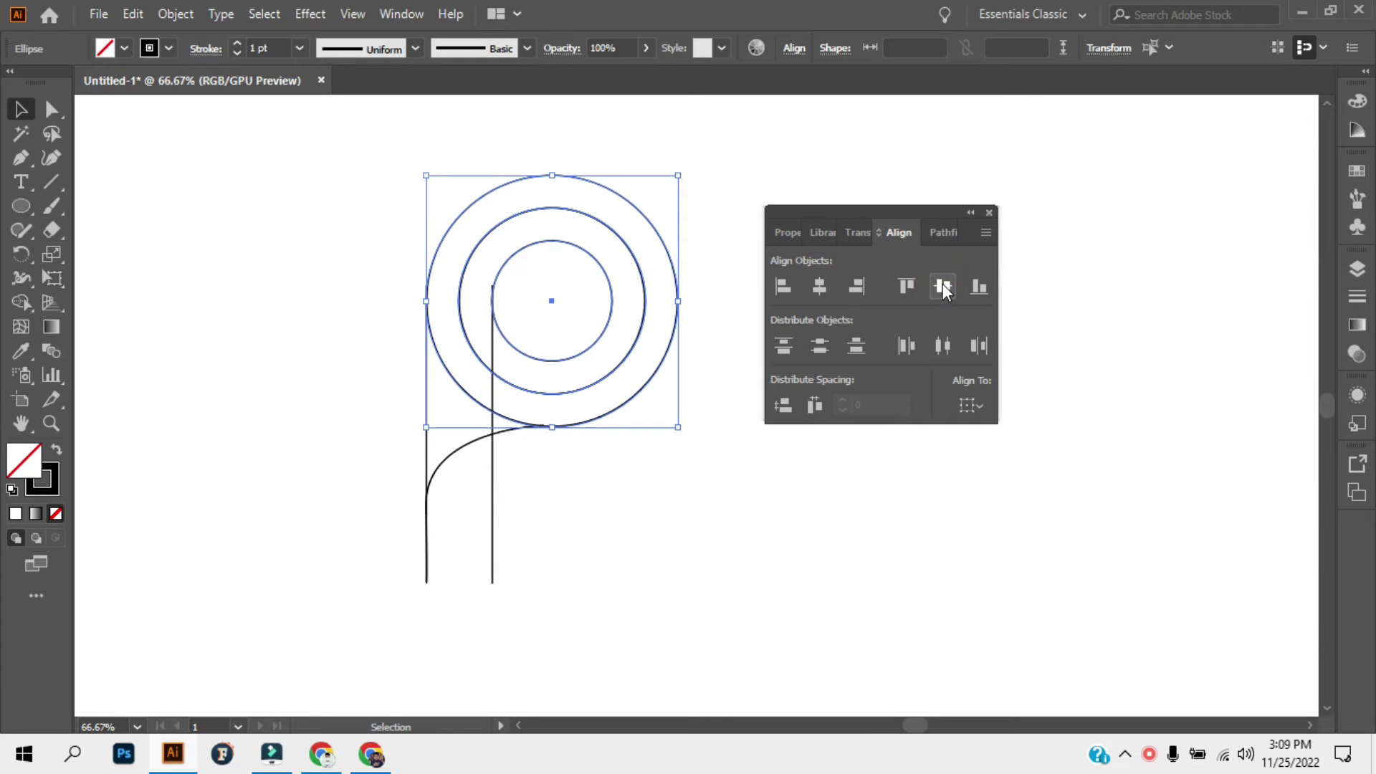
{"action": "left_click", "coordinate": [753, 492]}
{"action": "left_click_drag", "start_coordinate": [806, 215], "coordinate": [955, 204]}
Duplicate the middle circle and offset the copy beside it
{"action": "left_click", "coordinate": [643, 314]}
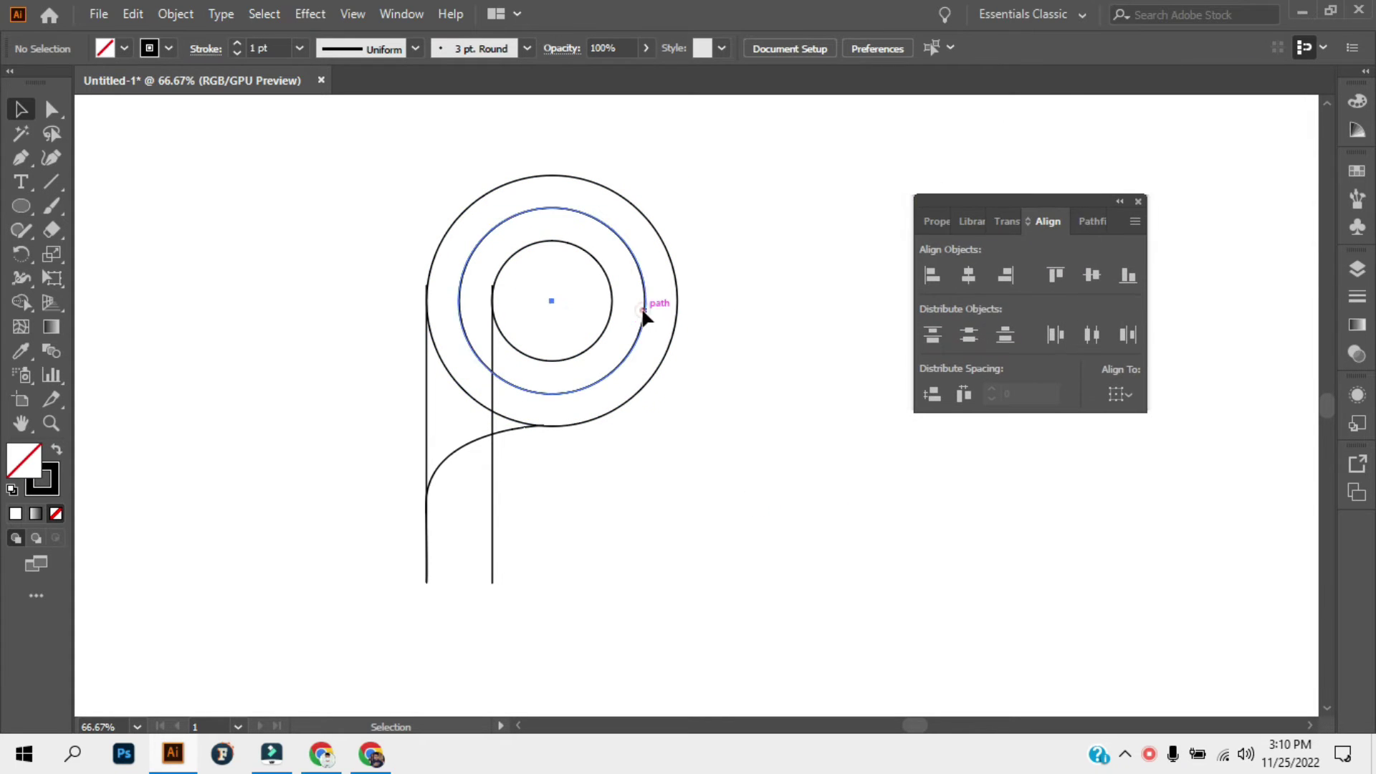
{"action": "mouse_move", "coordinate": [643, 313]}
{"action": "left_mouse_down"}
{"action": "mouse_move", "coordinate": [677, 313]}
{"action": "mouse_move", "coordinate": [612, 304]}
{"action": "left_mouse_up"}
{"action": "left_click", "coordinate": [746, 429]}
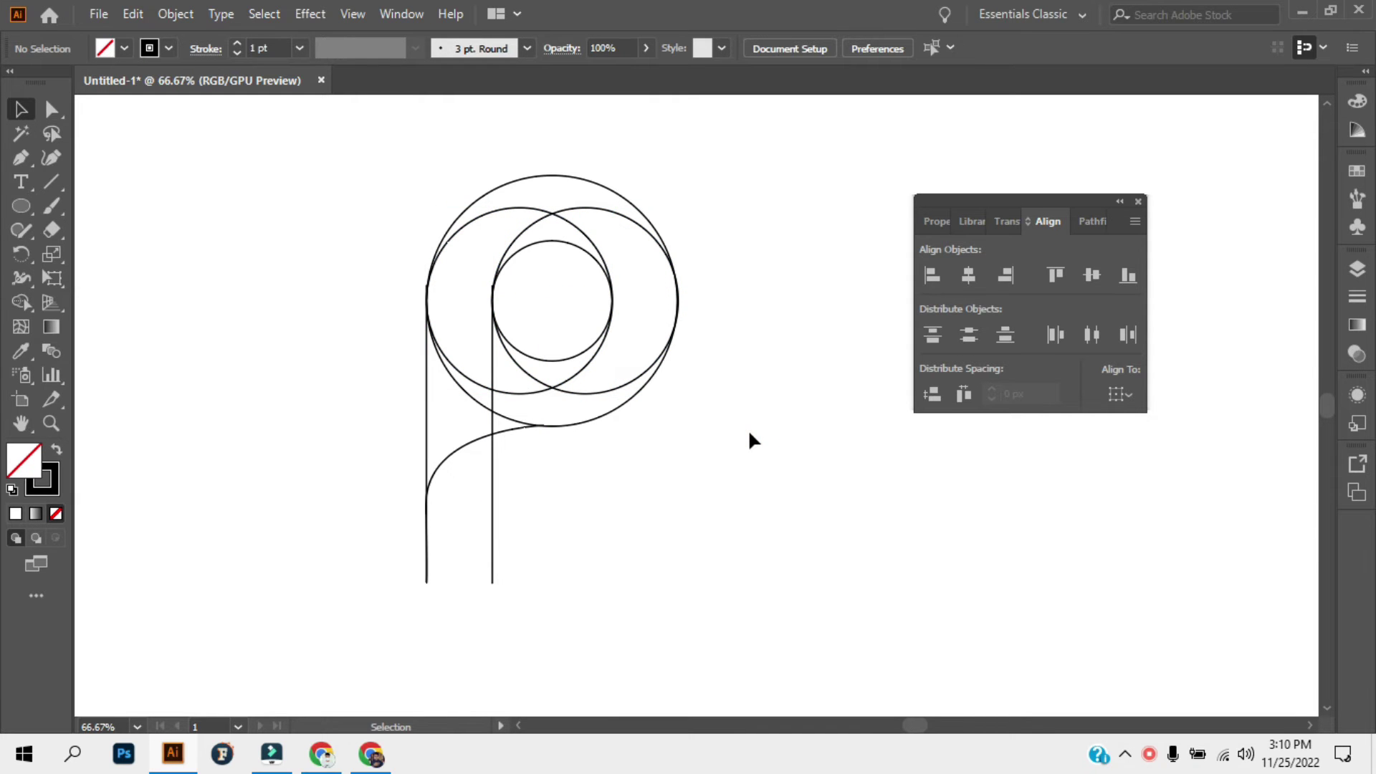
Close the stem with a pen segment across its bottom ends, then select the whole letter
{"action": "scroll", "coordinate": [507, 489], "scroll_direction": "down", "scroll_amount": 2}
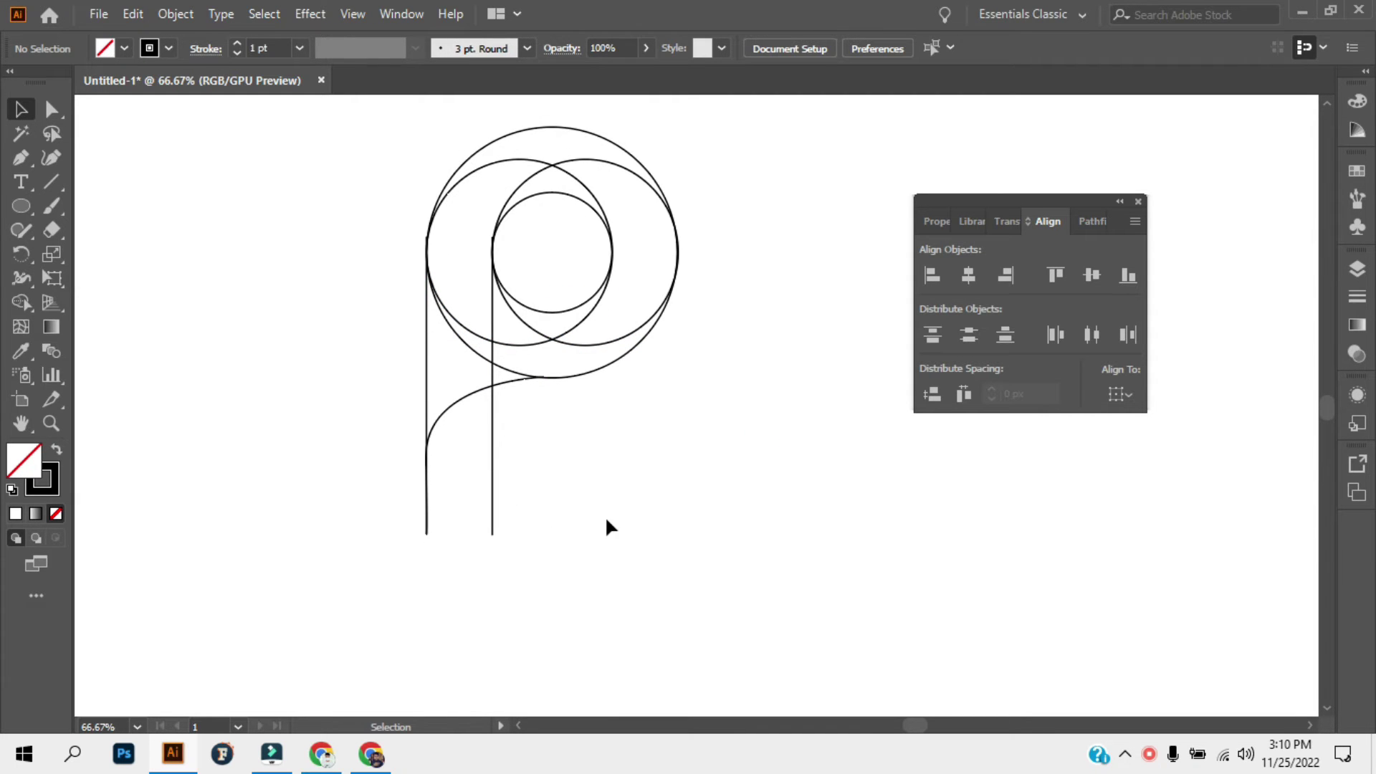
{"action": "scroll", "coordinate": [606, 522], "scroll_direction": "up", "scroll_amount": 3}
{"action": "left_click_drag", "start_coordinate": [739, 187], "coordinate": [329, 610]}
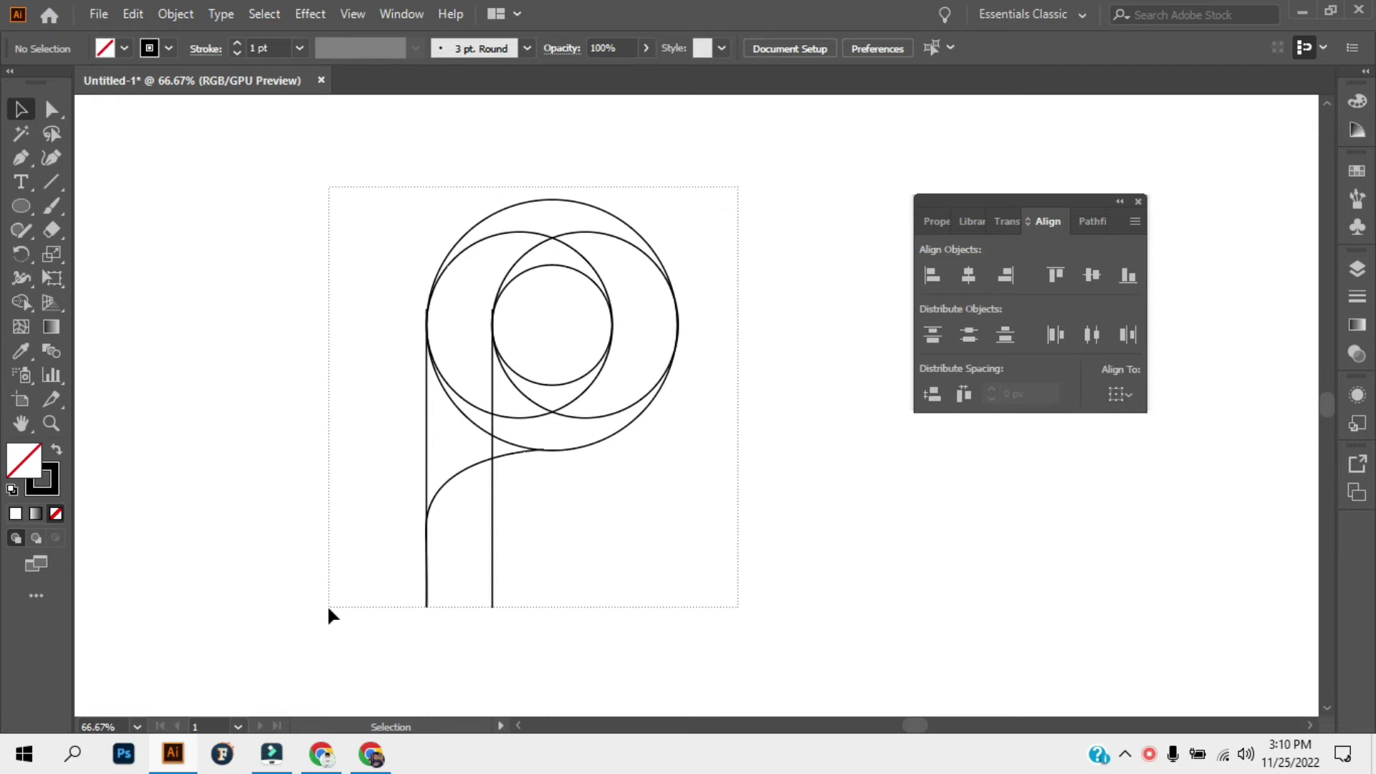
{"action": "left_click", "coordinate": [784, 566]}
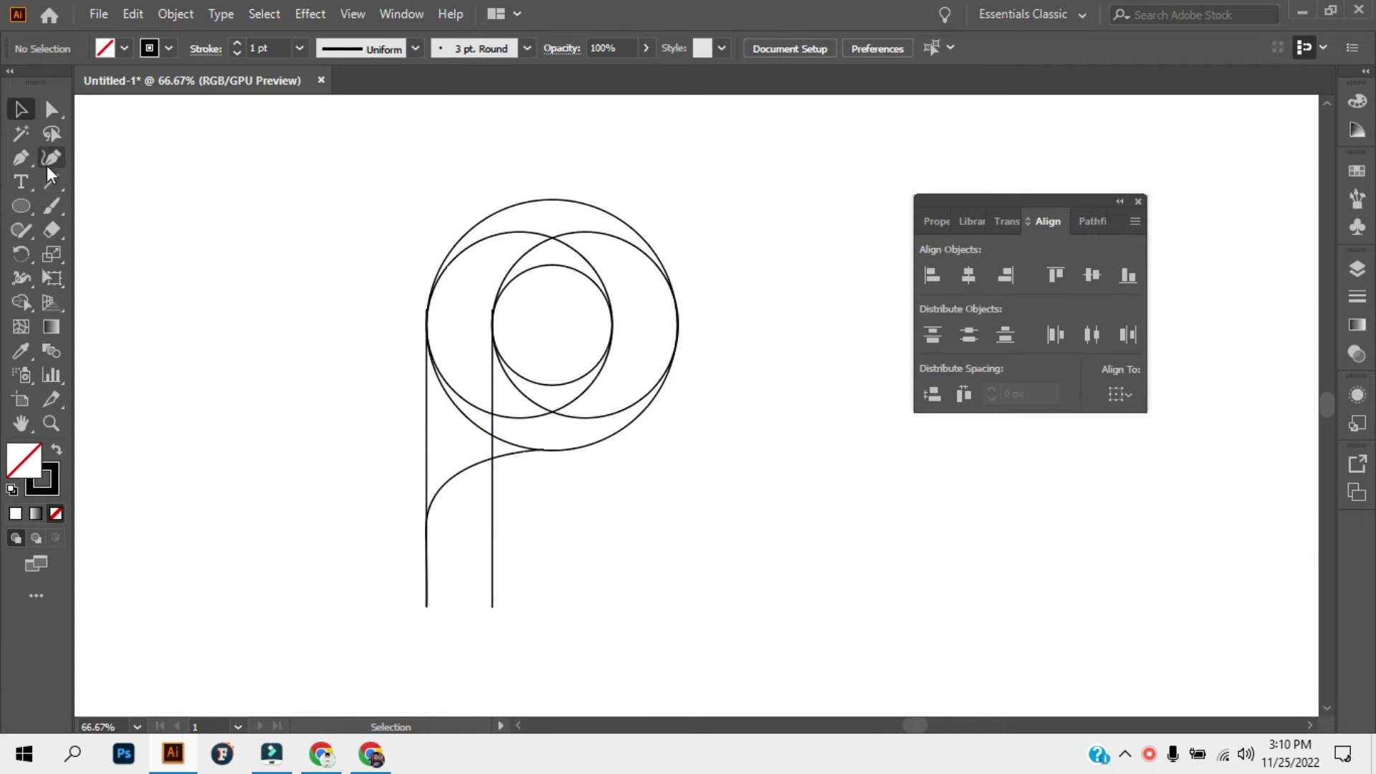
{"action": "left_click", "coordinate": [20, 157]}
{"action": "left_click", "coordinate": [426, 607]}
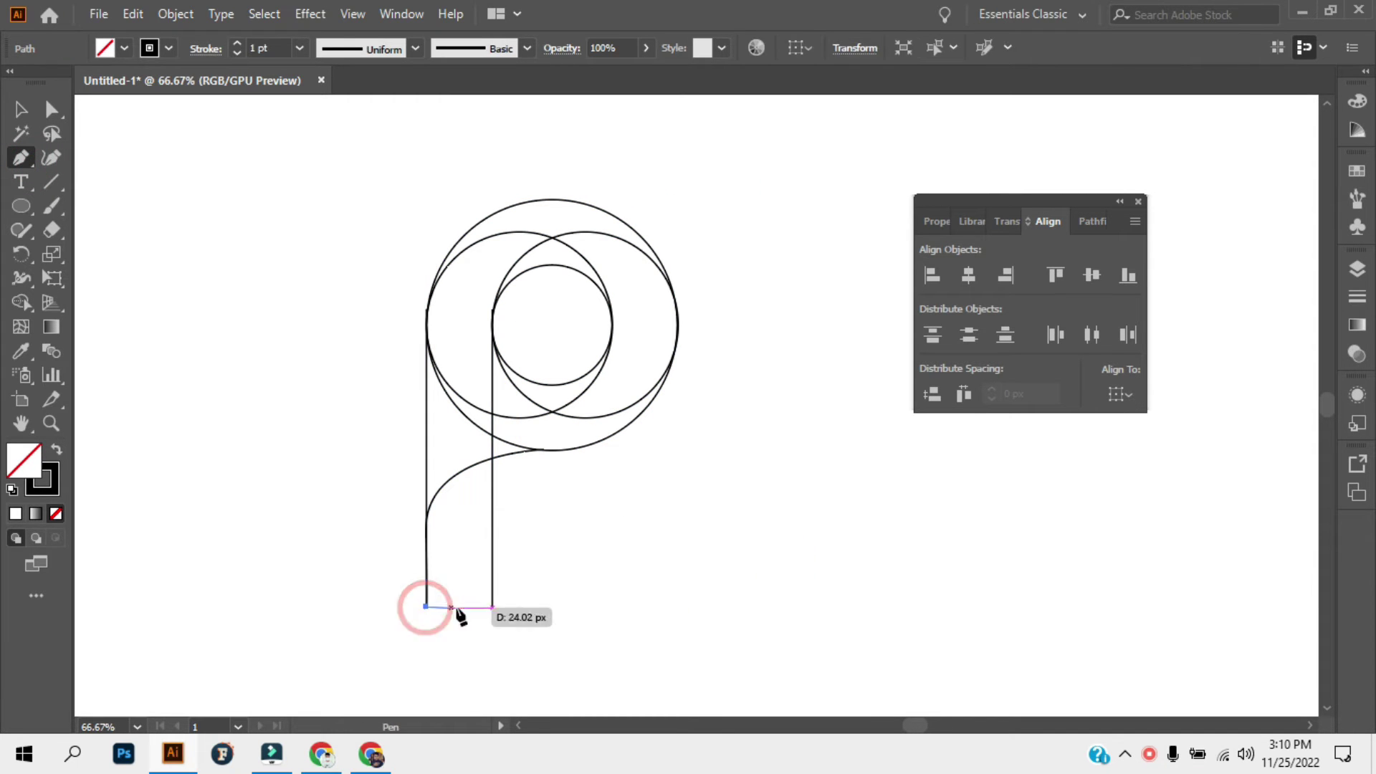
{"action": "left_click", "coordinate": [492, 607]}
{"action": "left_click", "coordinate": [21, 108]}
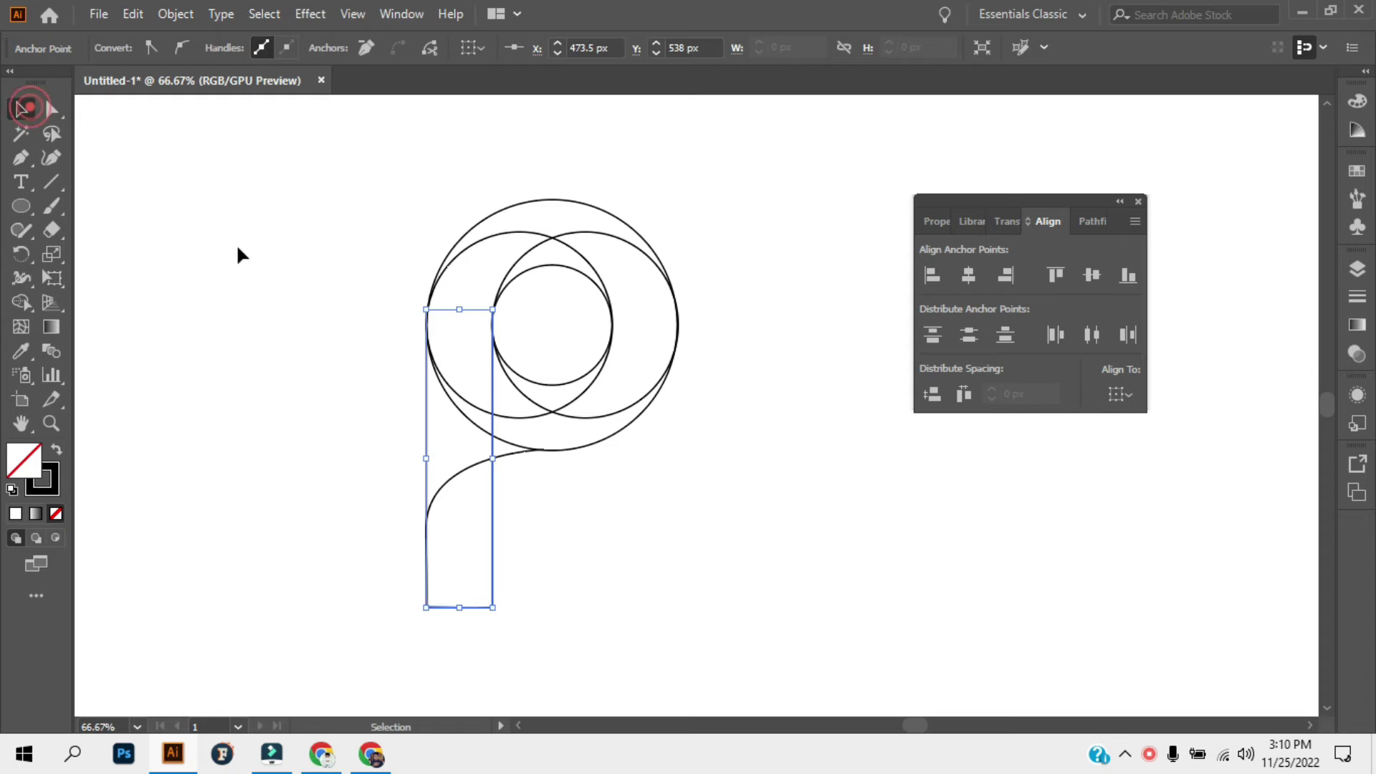
{"action": "left_click_drag", "start_coordinate": [738, 227], "coordinate": [280, 602]}
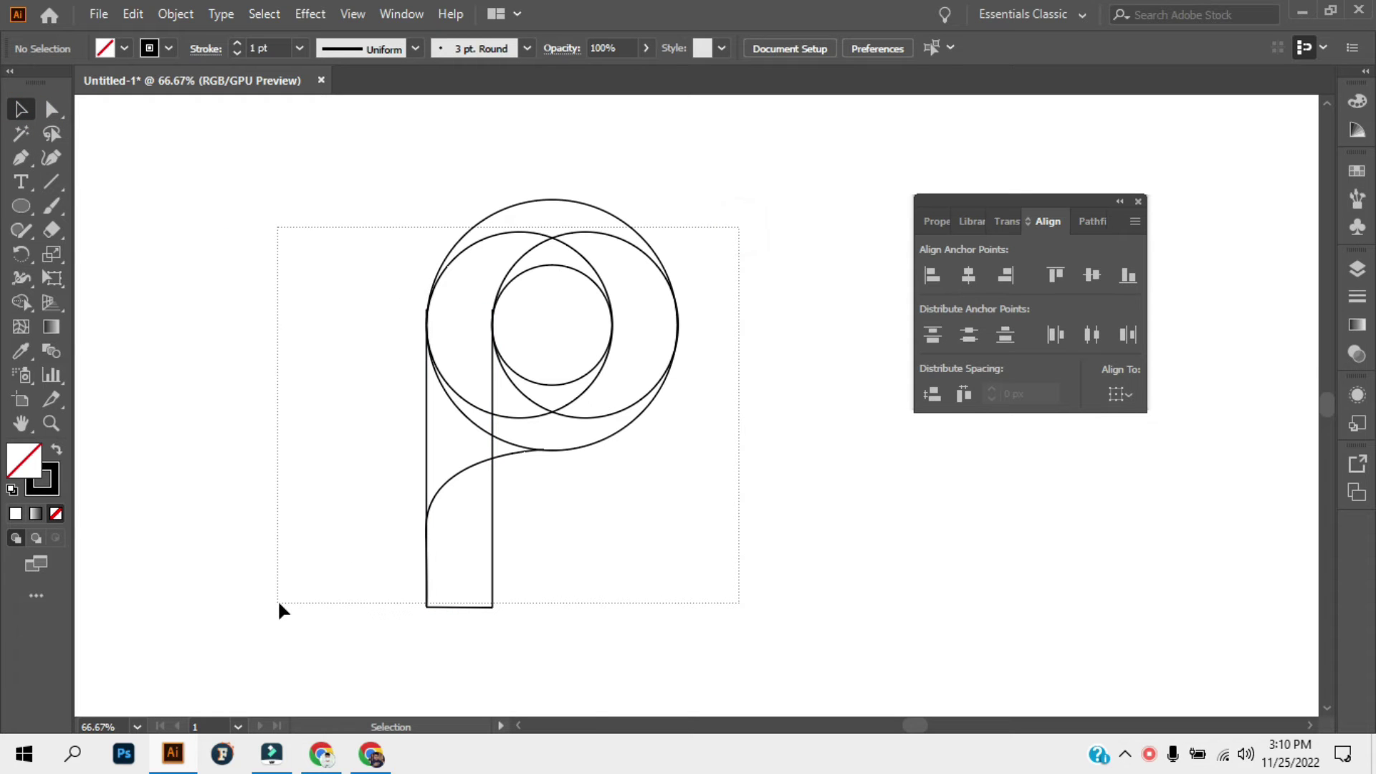
{"action": "left_click_drag", "start_coordinate": [279, 602], "coordinate": [286, 599]}
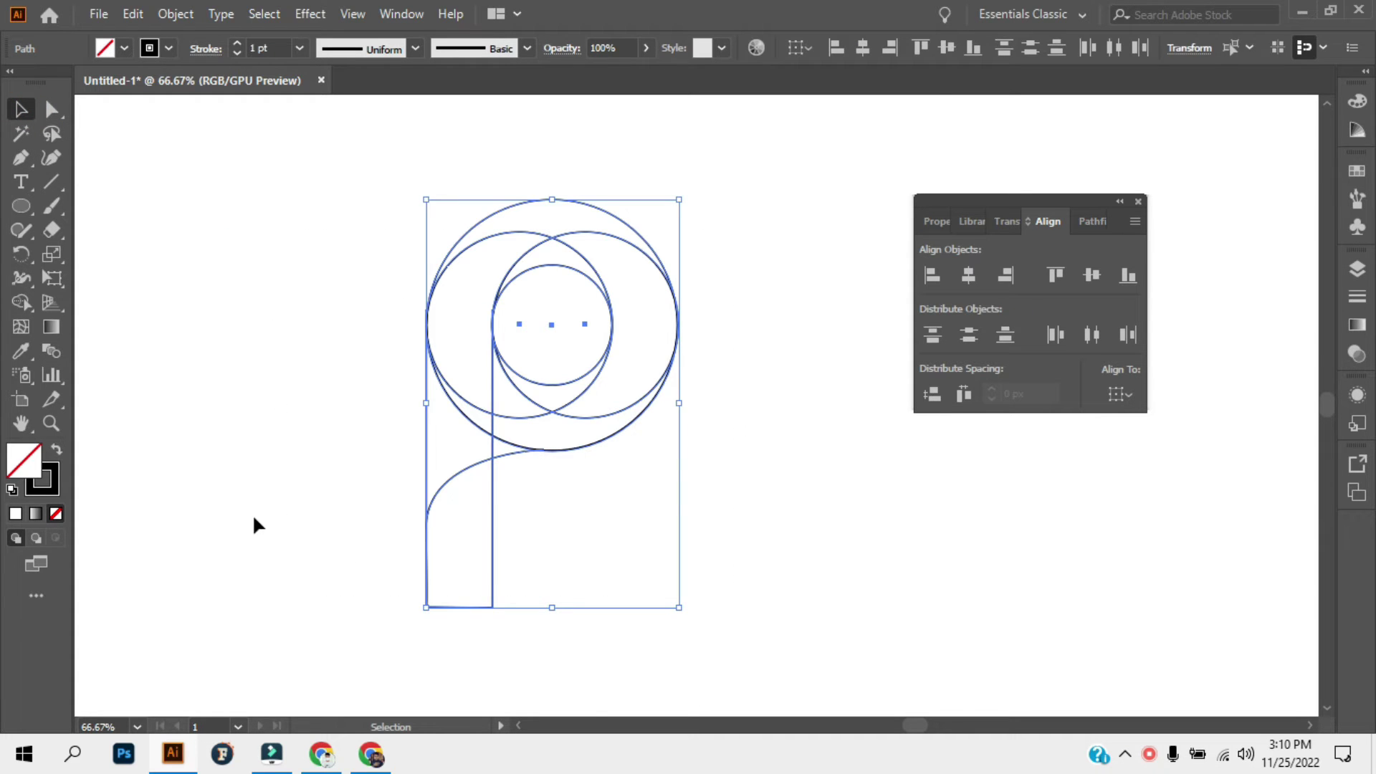
Use Shape Builder to merge the crescent and wedge regions into one curled P outline
{"action": "left_click", "coordinate": [20, 302]}
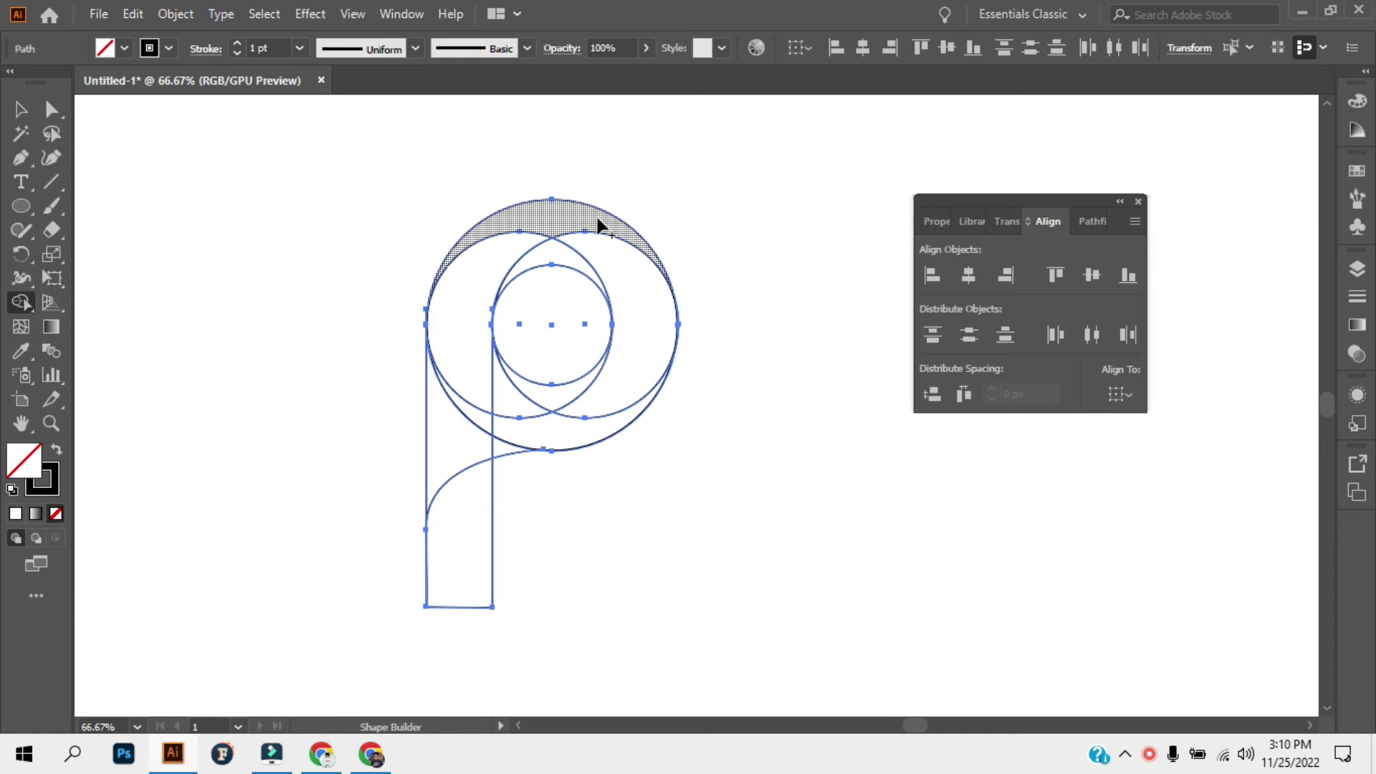
{"action": "left_click_drag", "start_coordinate": [599, 225], "coordinate": [630, 301]}
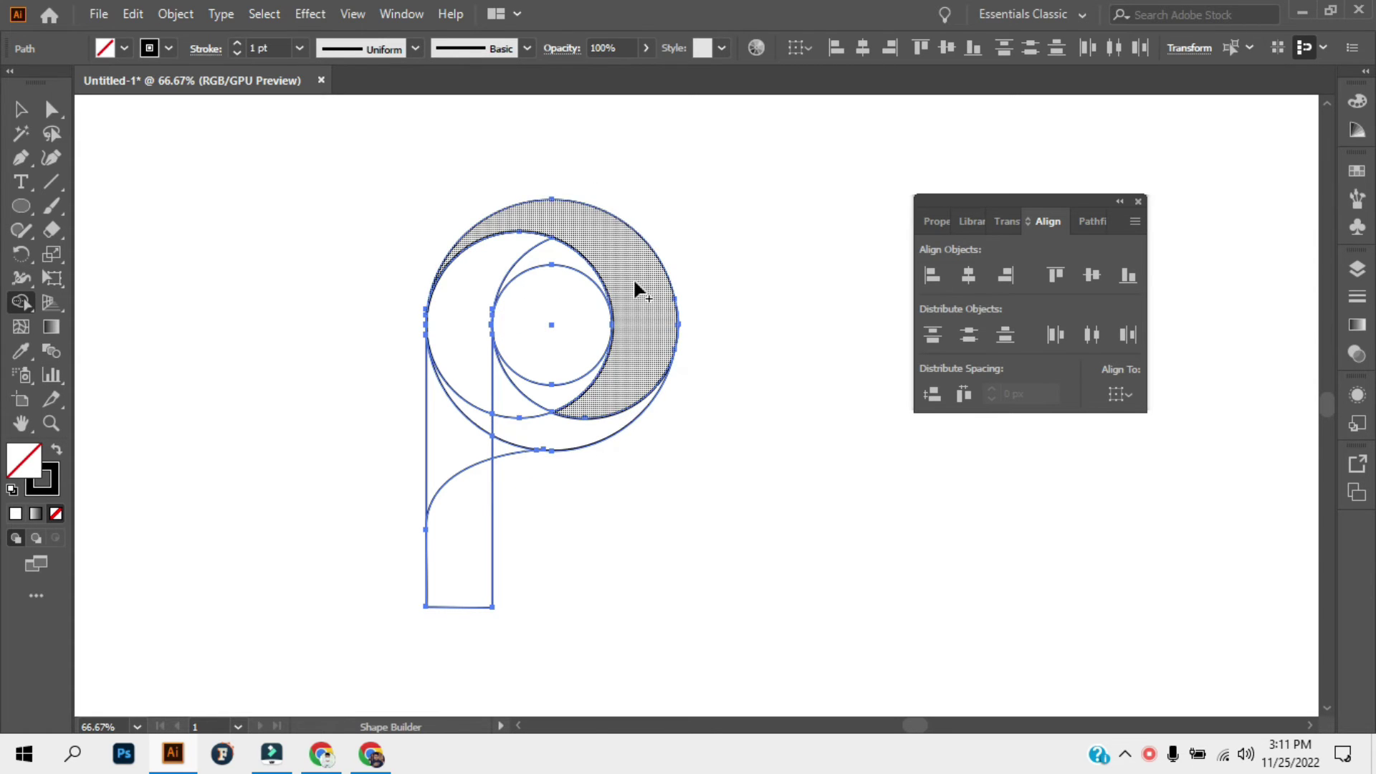
{"action": "left_click_drag", "start_coordinate": [561, 262], "coordinate": [497, 270]}
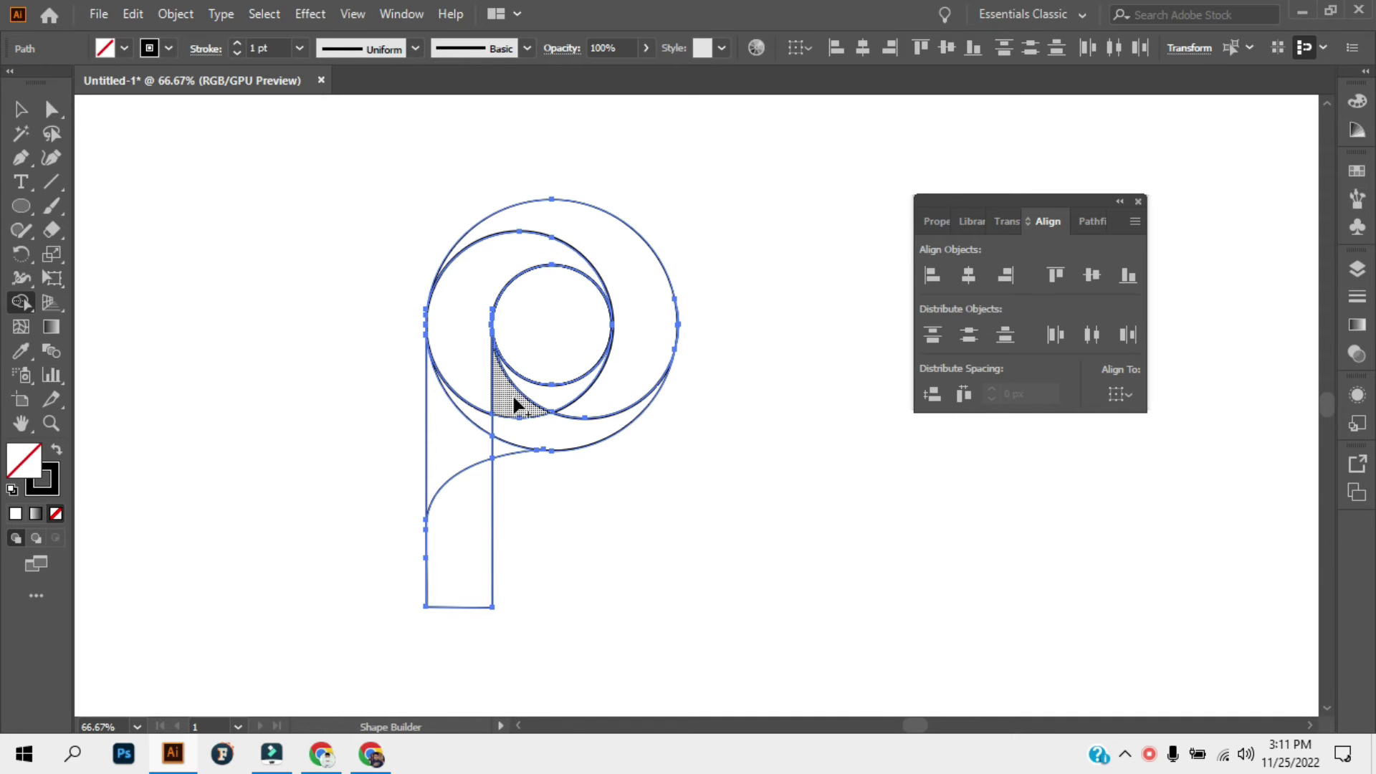
{"action": "left_click_drag", "start_coordinate": [514, 404], "coordinate": [568, 397]}
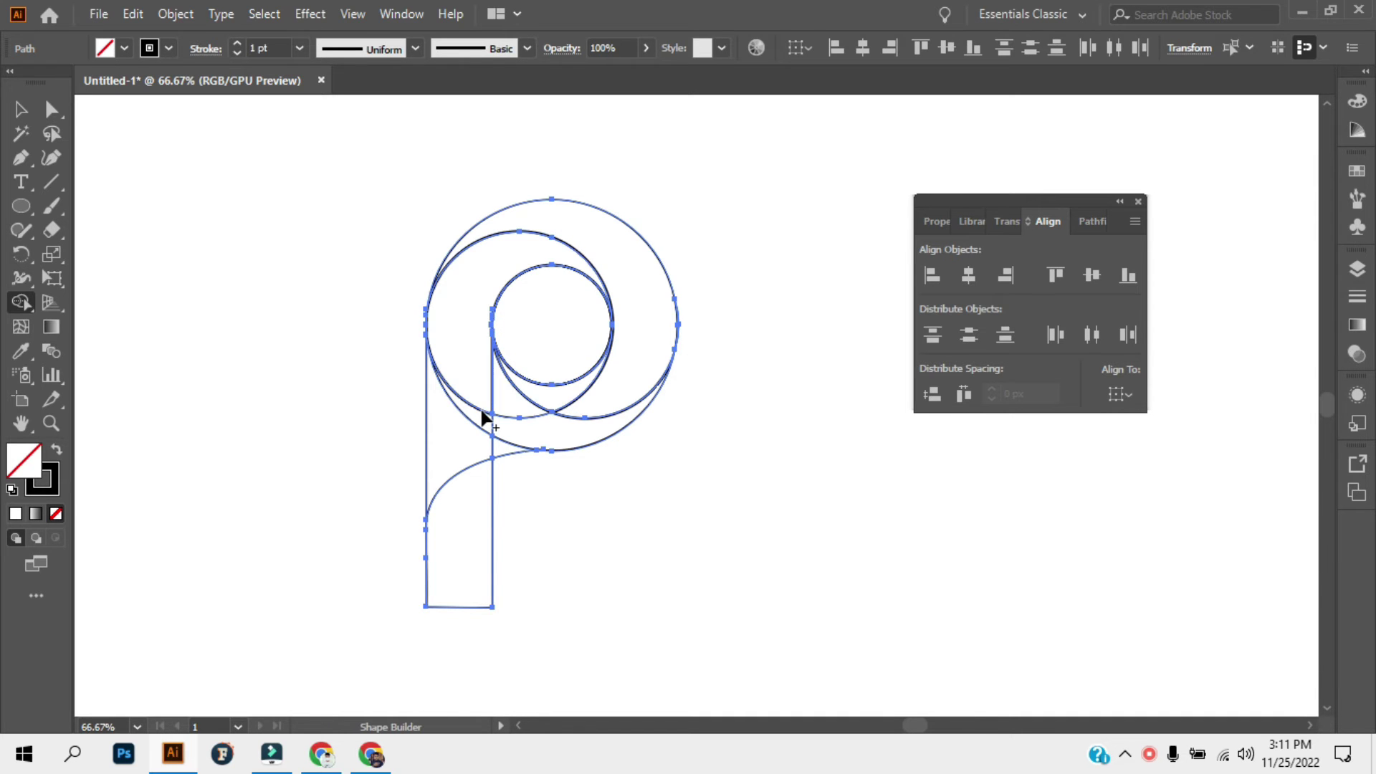
{"action": "mouse_move", "coordinate": [546, 430]}
{"action": "left_mouse_down"}
{"action": "mouse_move", "coordinate": [481, 423]}
{"action": "mouse_move", "coordinate": [451, 461]}
{"action": "mouse_move", "coordinate": [558, 399]}
{"action": "left_mouse_up"}
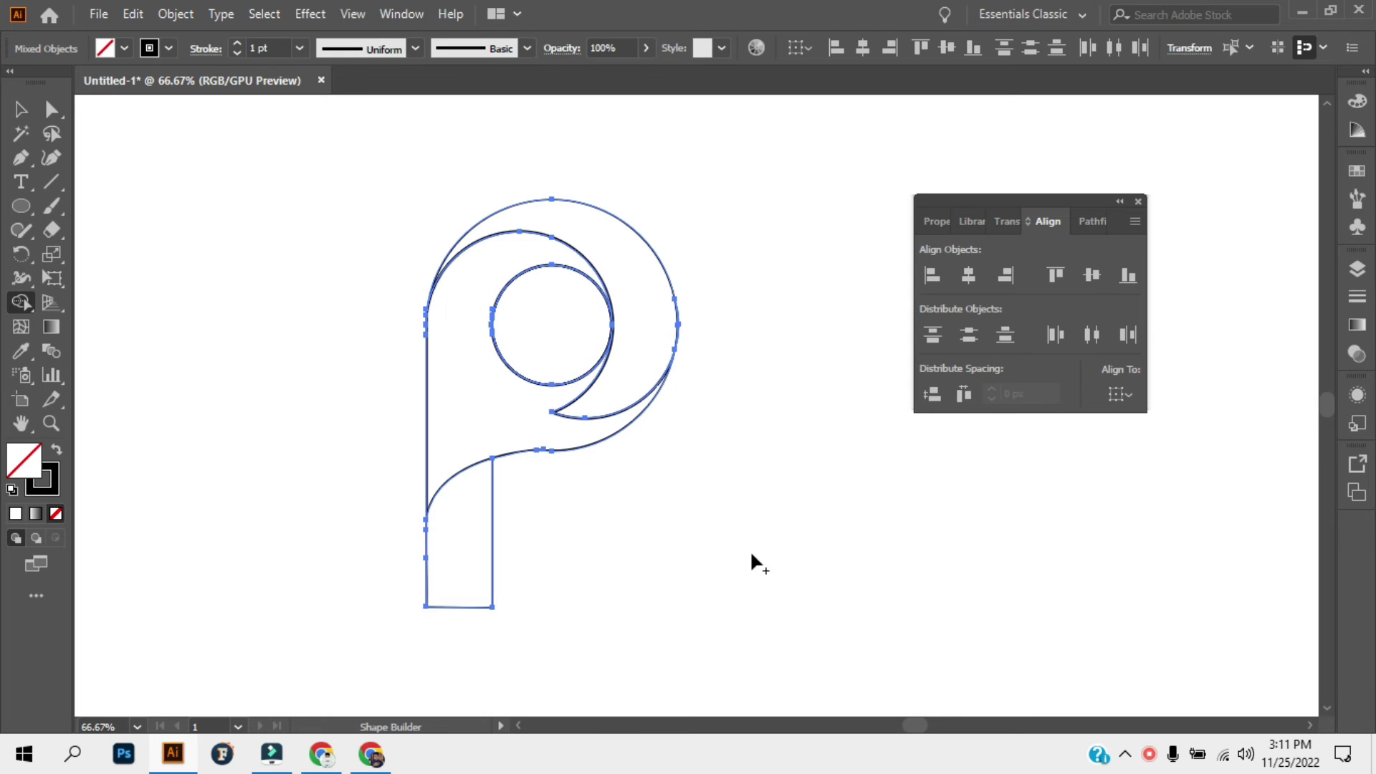
Fill the whole P with a gradient whose starting stop is dark navy
{"action": "key", "text": "v"}
{"action": "left_click", "coordinate": [885, 547]}
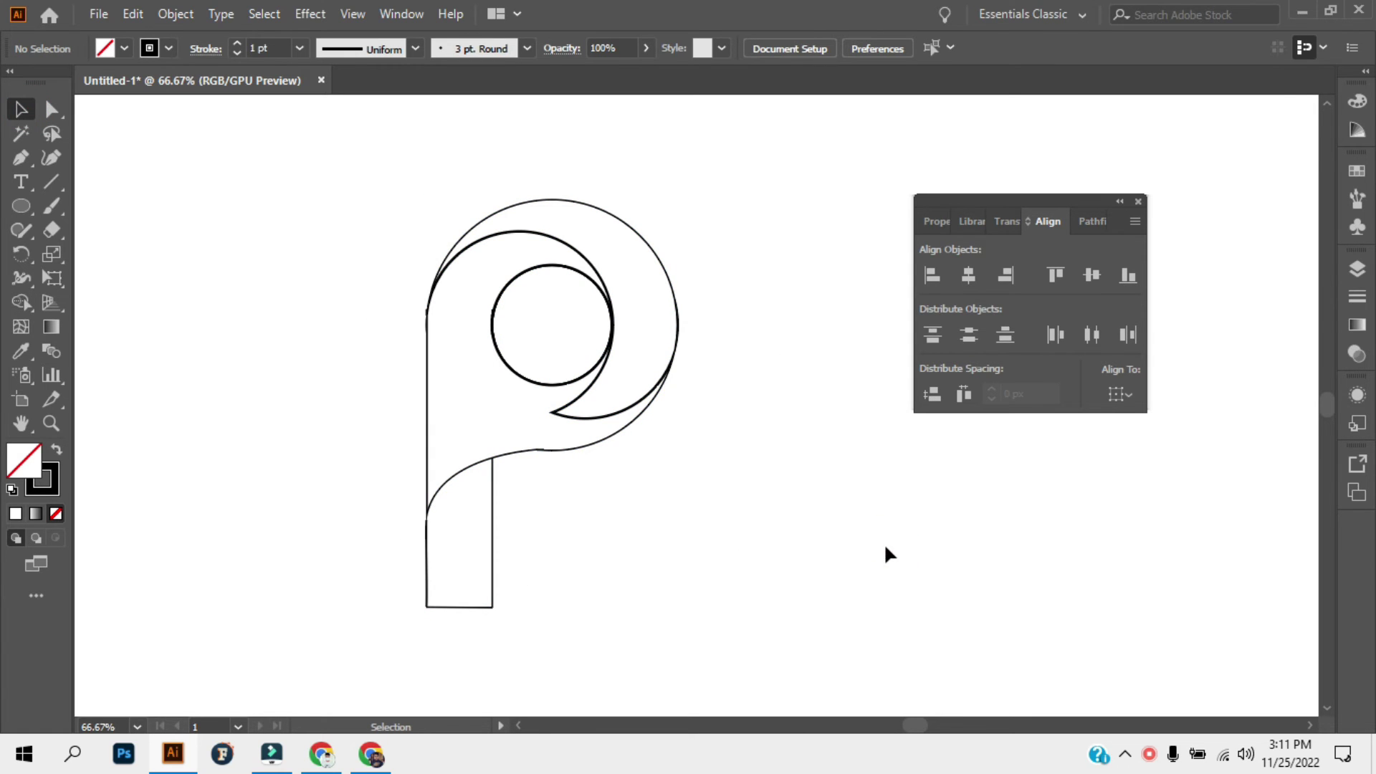
{"action": "left_click_drag", "start_coordinate": [642, 313], "coordinate": [283, 630]}
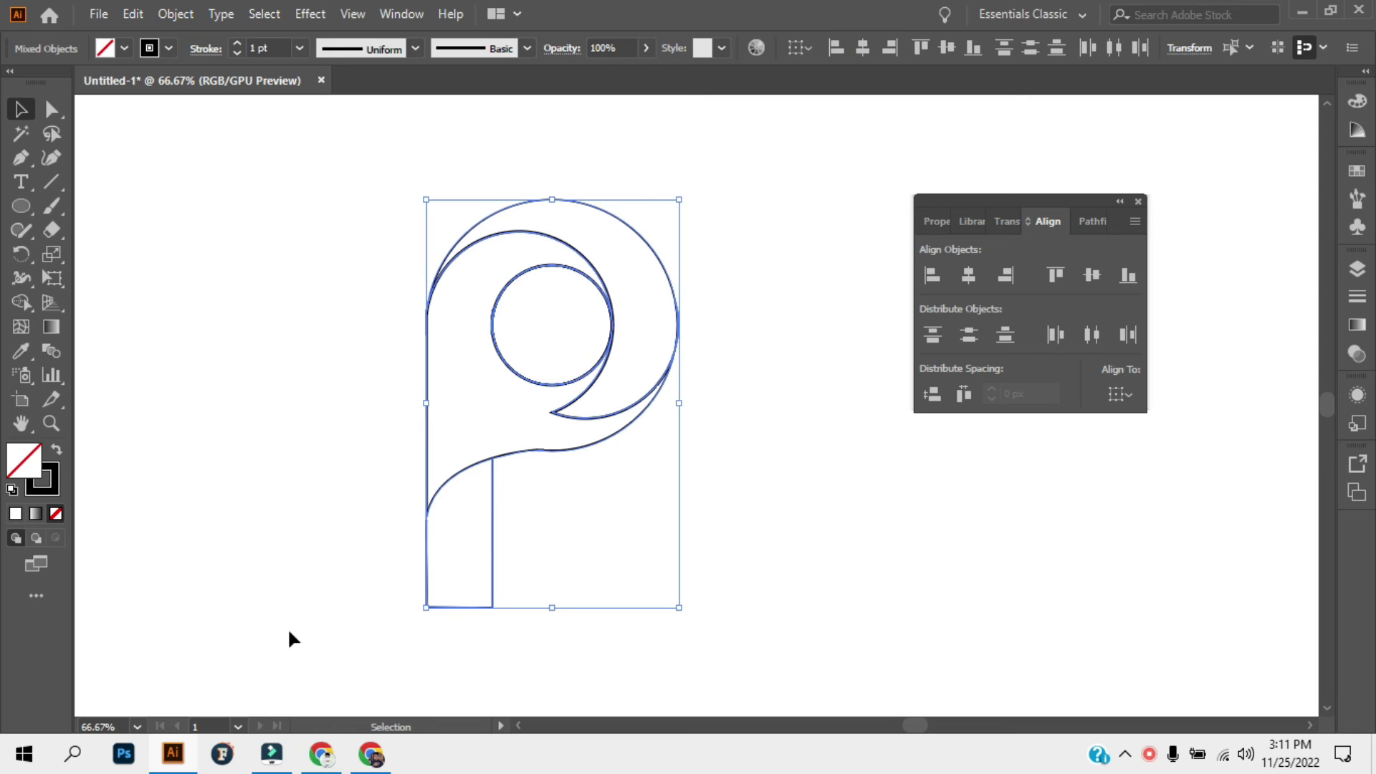
{"action": "left_click", "coordinate": [33, 515]}
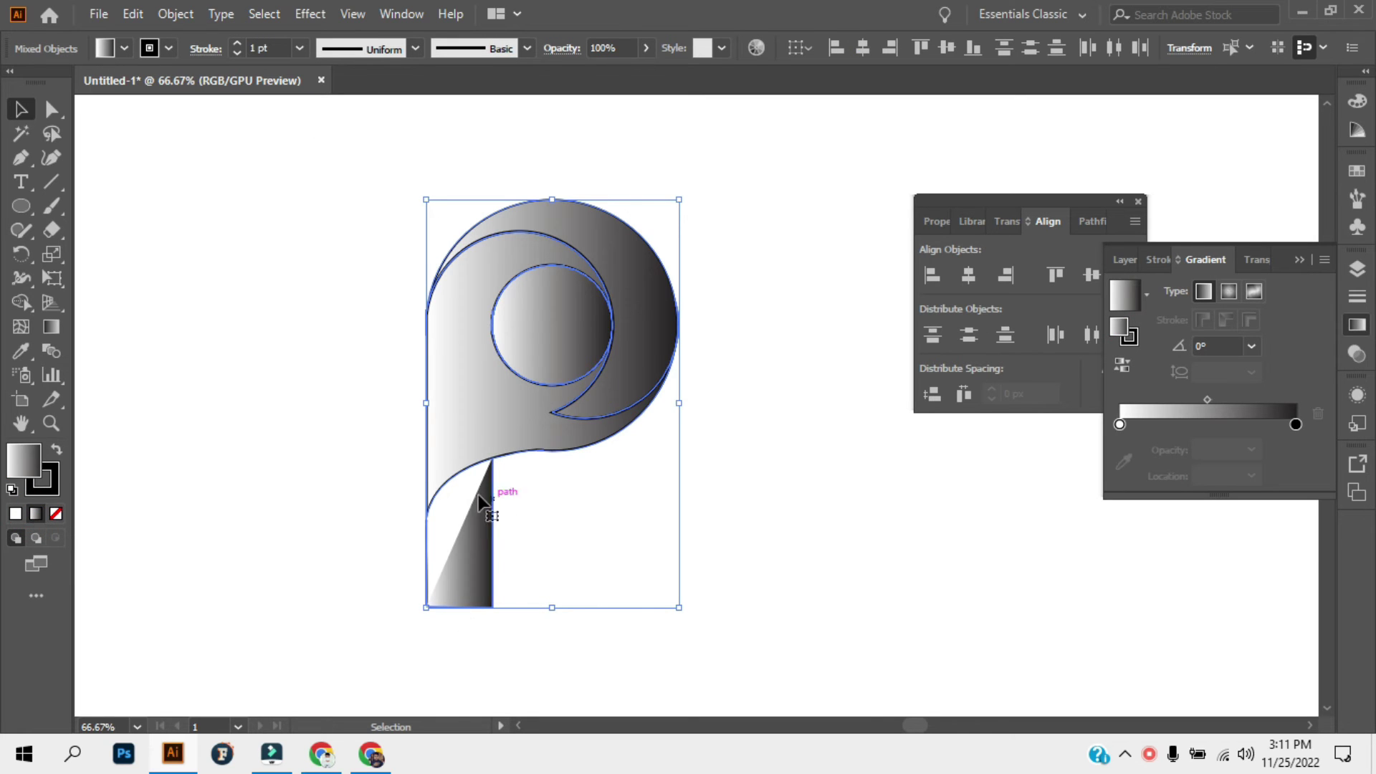
{"action": "double_click", "coordinate": [1119, 424]}
{"action": "left_click", "coordinate": [1149, 487]}
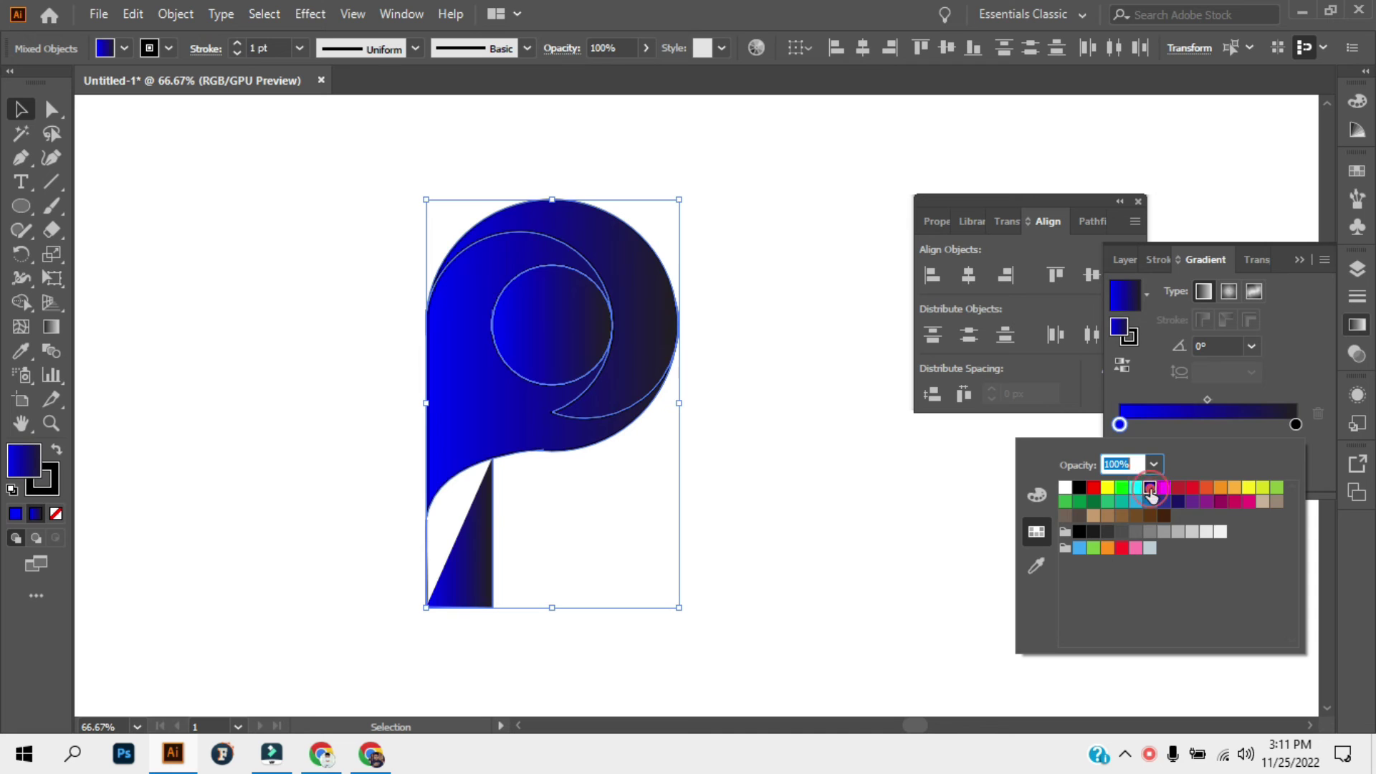
{"action": "left_click", "coordinate": [1182, 508]}
{"action": "left_click", "coordinate": [886, 482]}
Cut the inner circle out as a hole and reapply the gradient to the combined shape
{"action": "left_click", "coordinate": [554, 329]}
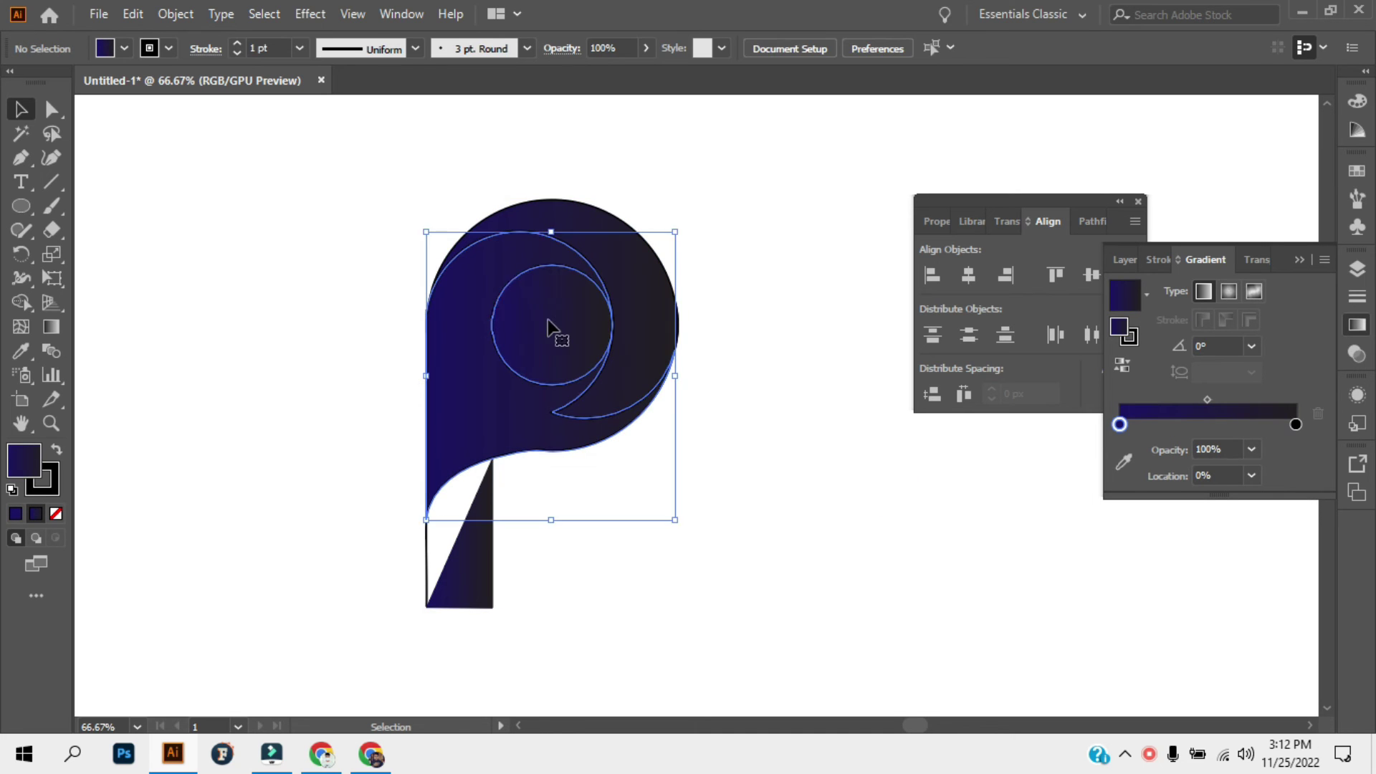
{"action": "key", "text": "g"}
{"action": "key", "text": "v"}
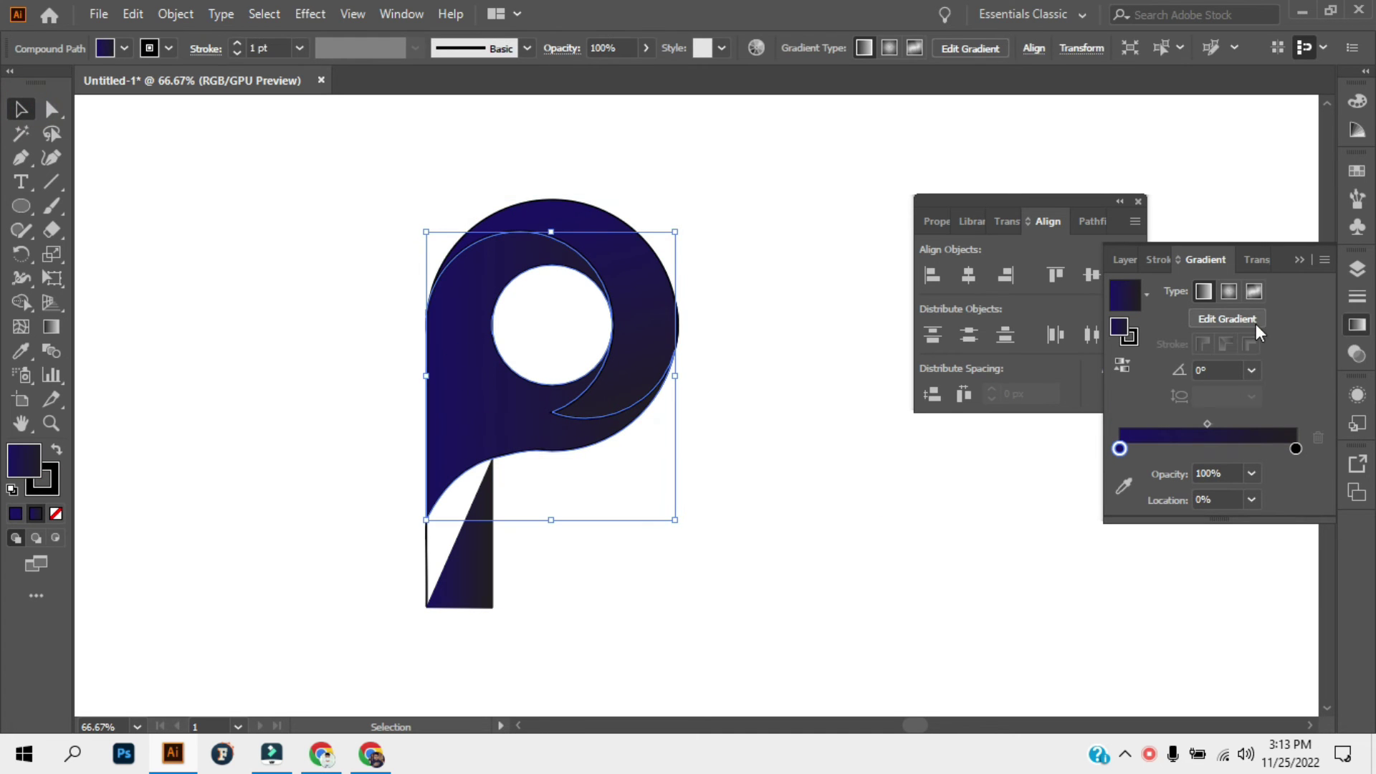
{"action": "left_click", "coordinate": [1211, 317]}
Delete the thin stray vertical path near the lower stem
{"action": "key", "text": "v"}
{"action": "scroll", "coordinate": [492, 547], "scroll_direction": "up", "scroll_amount": 2}
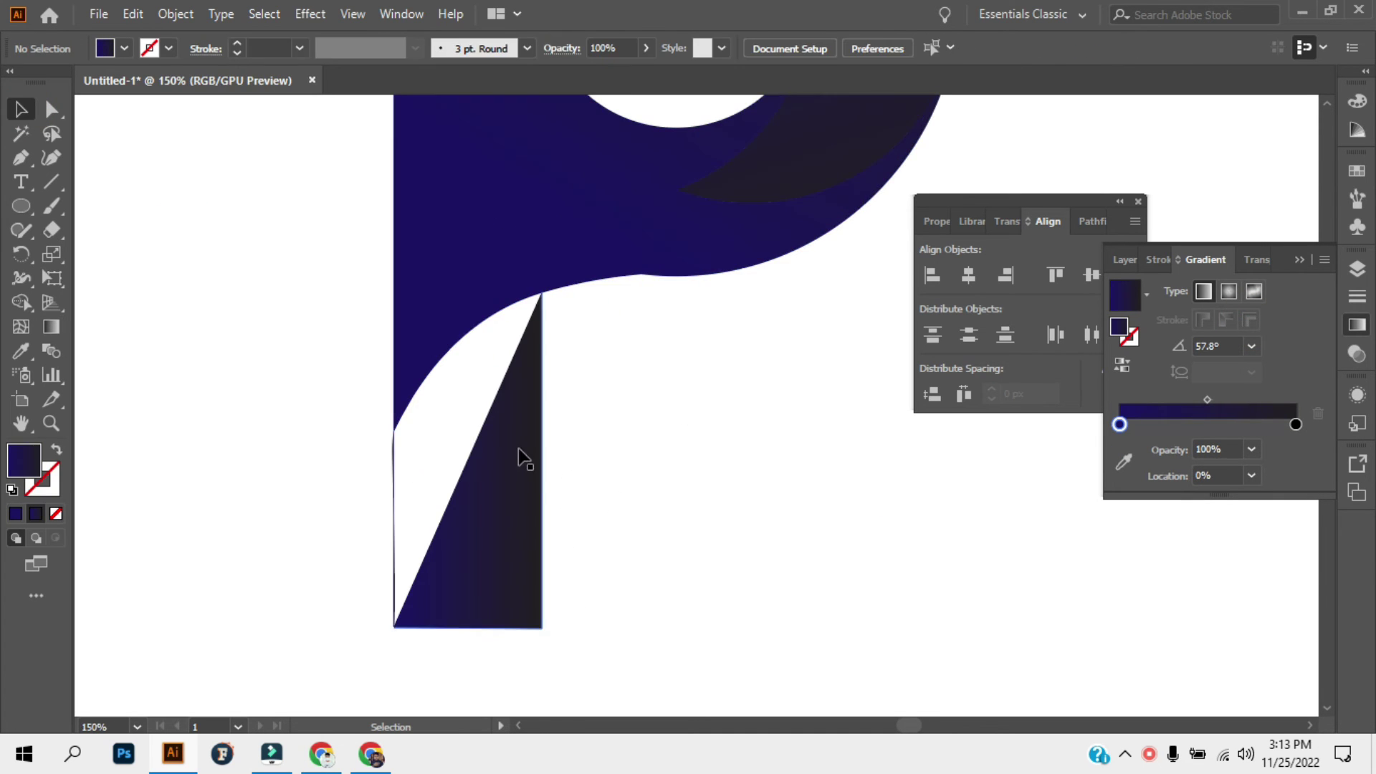
{"action": "left_click", "coordinate": [681, 523]}
{"action": "left_click_drag", "start_coordinate": [394, 476], "coordinate": [259, 494]}
{"action": "key", "text": "ctrl+z"}
{"action": "left_click", "coordinate": [394, 498]}
{"action": "key", "text": "Delete"}
Close the bottom triangle into a rectangle with the Curvature tool and move it under the bowl
{"action": "left_click", "coordinate": [666, 561]}
{"action": "left_click", "coordinate": [50, 157]}
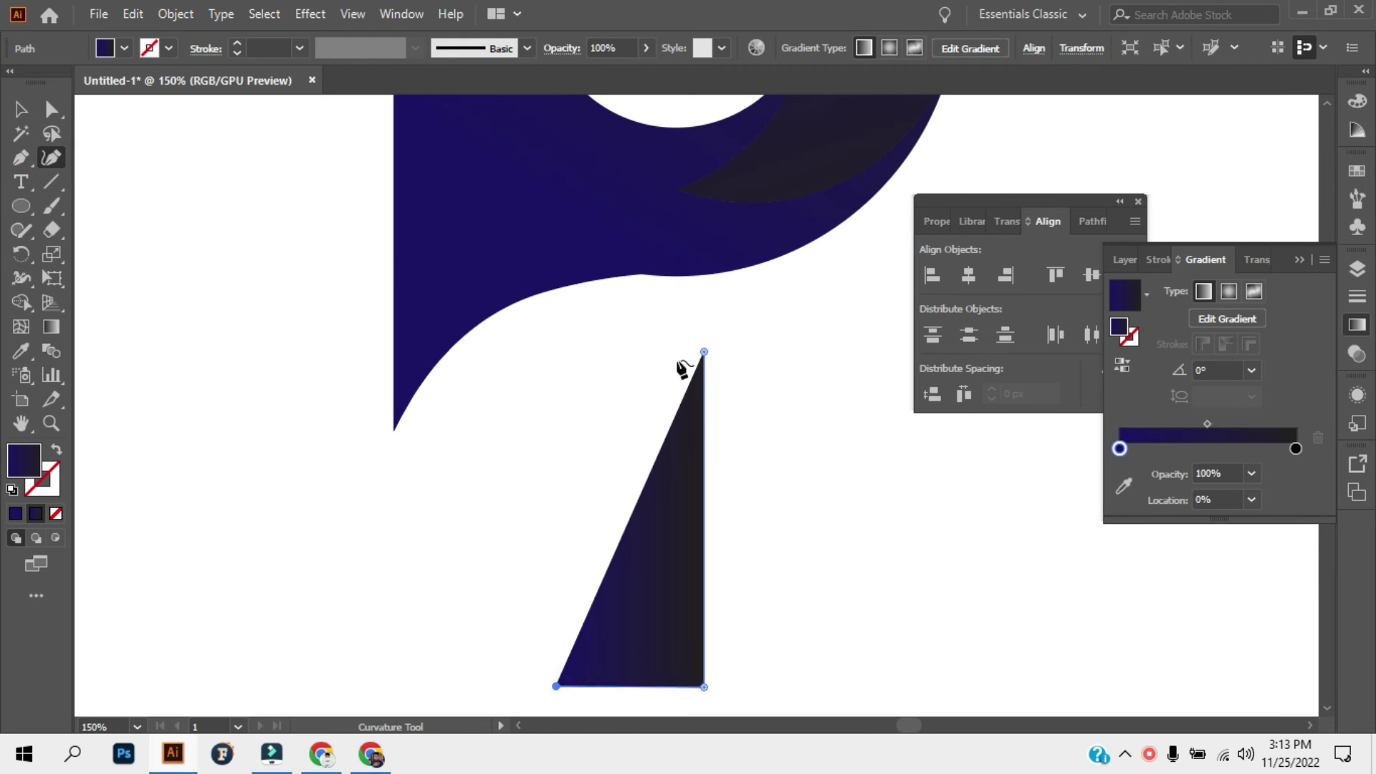
{"action": "left_click", "coordinate": [553, 353]}
{"action": "key", "text": "v"}
{"action": "left_click_drag", "start_coordinate": [643, 529], "coordinate": [484, 466]}
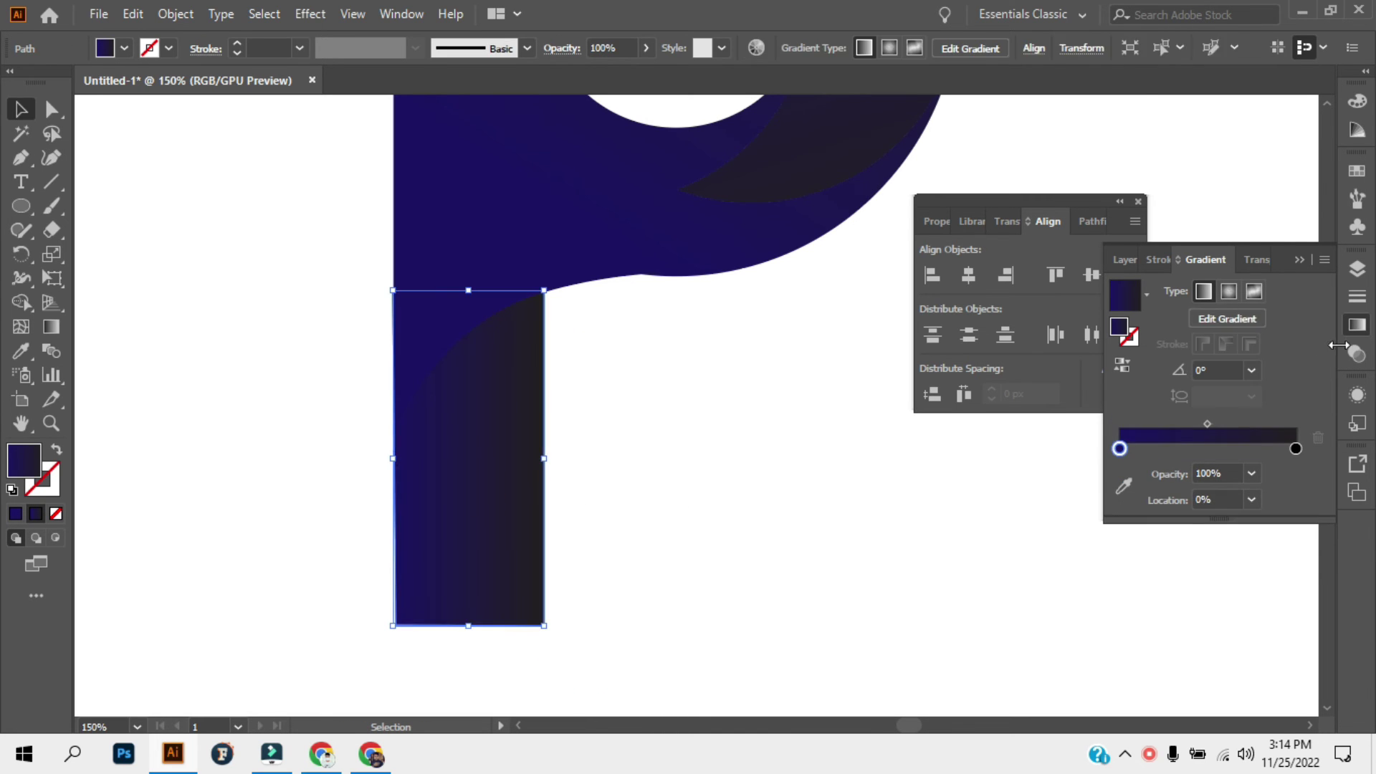
Angle the stem's gradient diagonally, running from bottom to top
{"action": "left_click", "coordinate": [1228, 318]}
{"action": "mouse_move", "coordinate": [559, 463]}
{"action": "left_mouse_down"}
{"action": "mouse_move", "coordinate": [407, 246]}
{"action": "mouse_move", "coordinate": [196, 248]}
{"action": "left_mouse_up"}
{"action": "left_click", "coordinate": [375, 357]}
{"action": "mouse_move", "coordinate": [398, 380]}
{"action": "left_mouse_down"}
{"action": "mouse_move", "coordinate": [380, 356]}
{"action": "mouse_move", "coordinate": [399, 386]}
{"action": "mouse_move", "coordinate": [359, 415]}
{"action": "mouse_move", "coordinate": [408, 320]}
{"action": "mouse_move", "coordinate": [383, 286]}
{"action": "mouse_move", "coordinate": [404, 385]}
{"action": "mouse_move", "coordinate": [385, 385]}
{"action": "mouse_move", "coordinate": [404, 395]}
{"action": "left_mouse_up"}
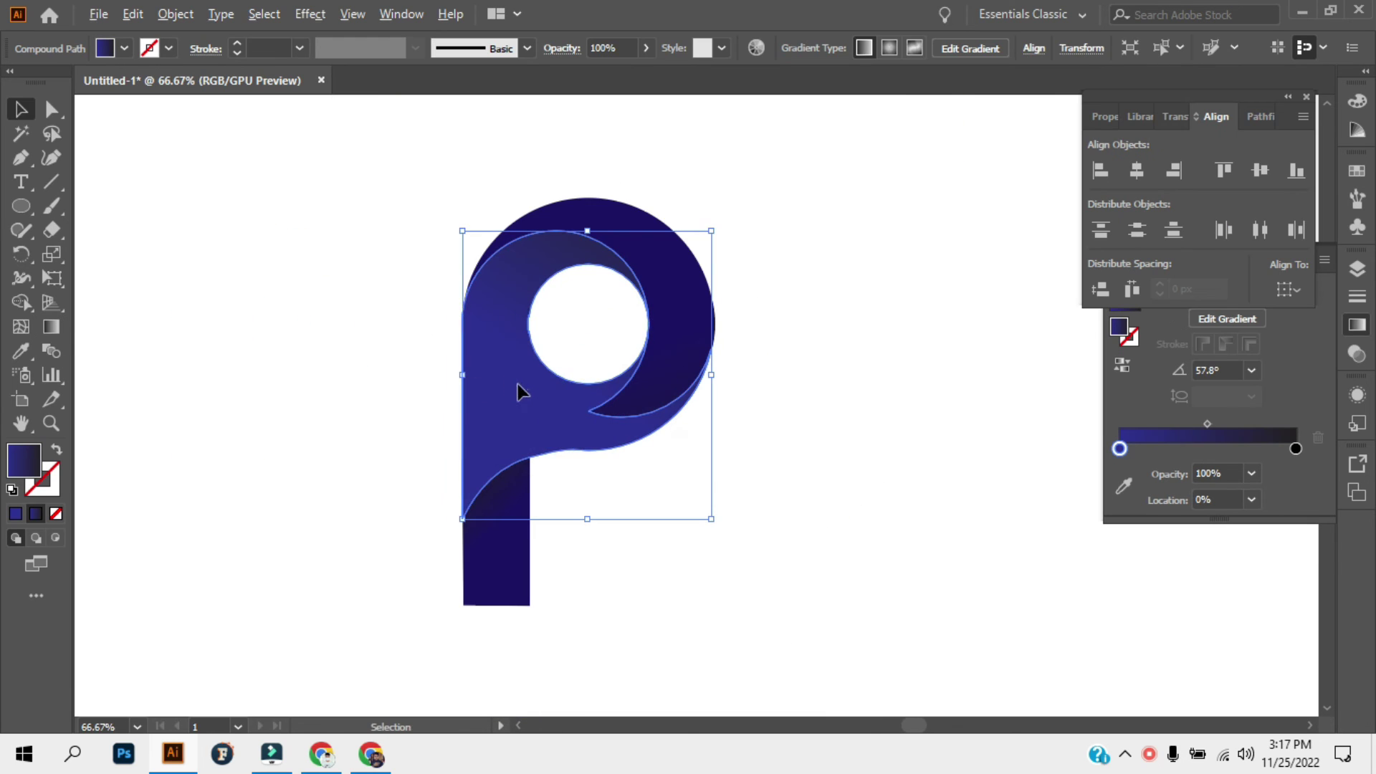
Duplicate the P to the left and rotate the copy into a pin shape
{"action": "left_click_drag", "start_coordinate": [516, 389], "coordinate": [230, 384]}
{"action": "mouse_move", "coordinate": [157, 523]}
{"action": "left_mouse_down"}
{"action": "mouse_move", "coordinate": [240, 549]}
{"action": "mouse_move", "coordinate": [336, 555]}
{"action": "left_mouse_up"}
{"action": "left_click", "coordinate": [764, 547]}
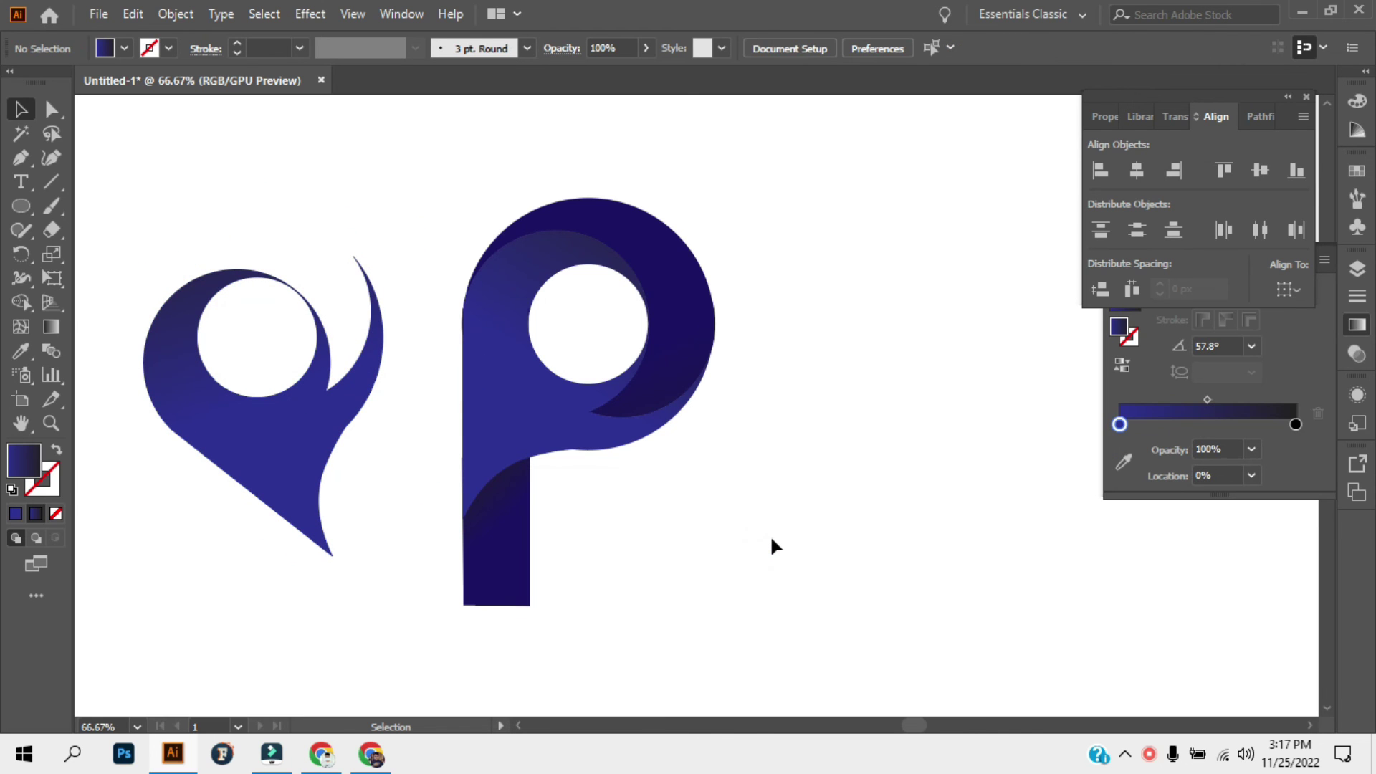
Duplicate the dark crescent to the right, rotate it, and position it to form an O ring
{"action": "left_click_drag", "start_coordinate": [669, 292], "coordinate": [971, 263]}
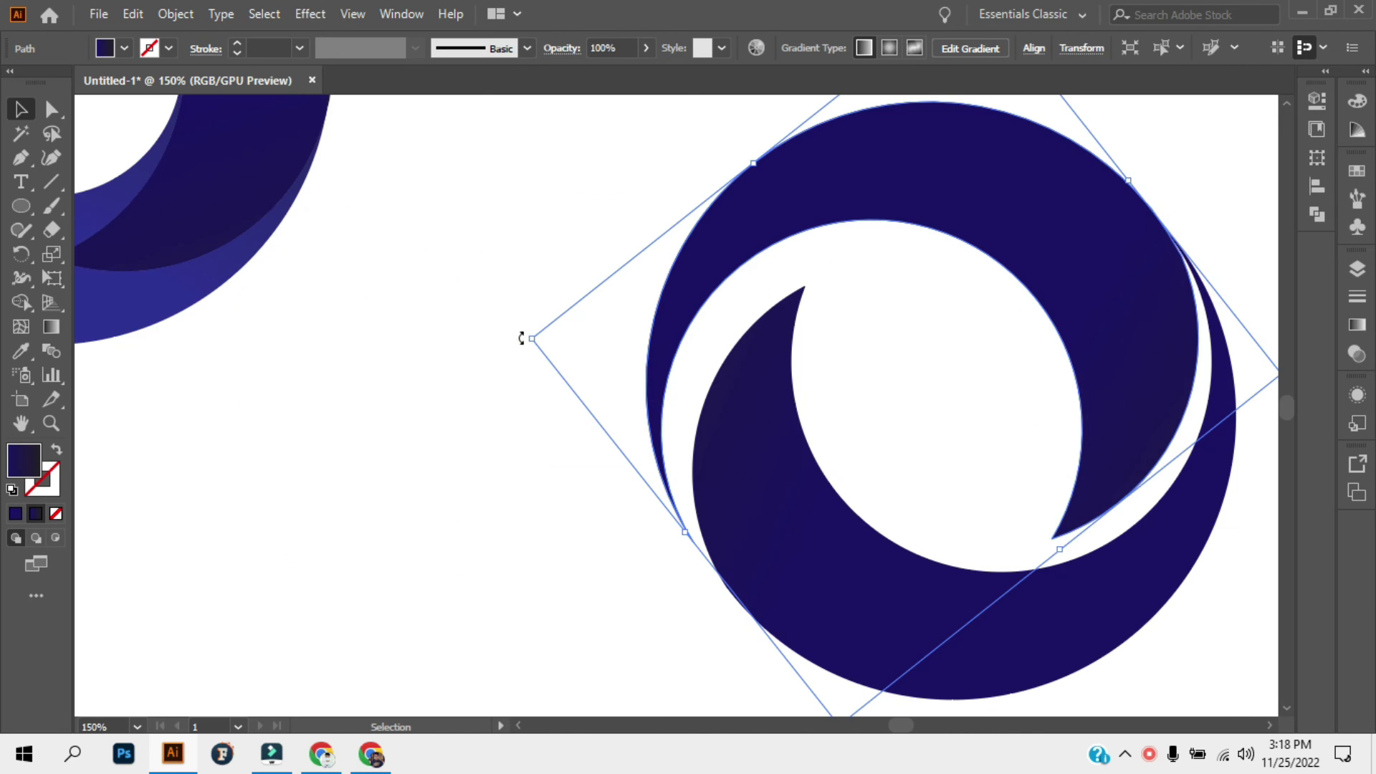
{"action": "left_click_drag", "start_coordinate": [522, 338], "coordinate": [543, 547]}
{"action": "left_click_drag", "start_coordinate": [1174, 301], "coordinate": [1162, 333]}
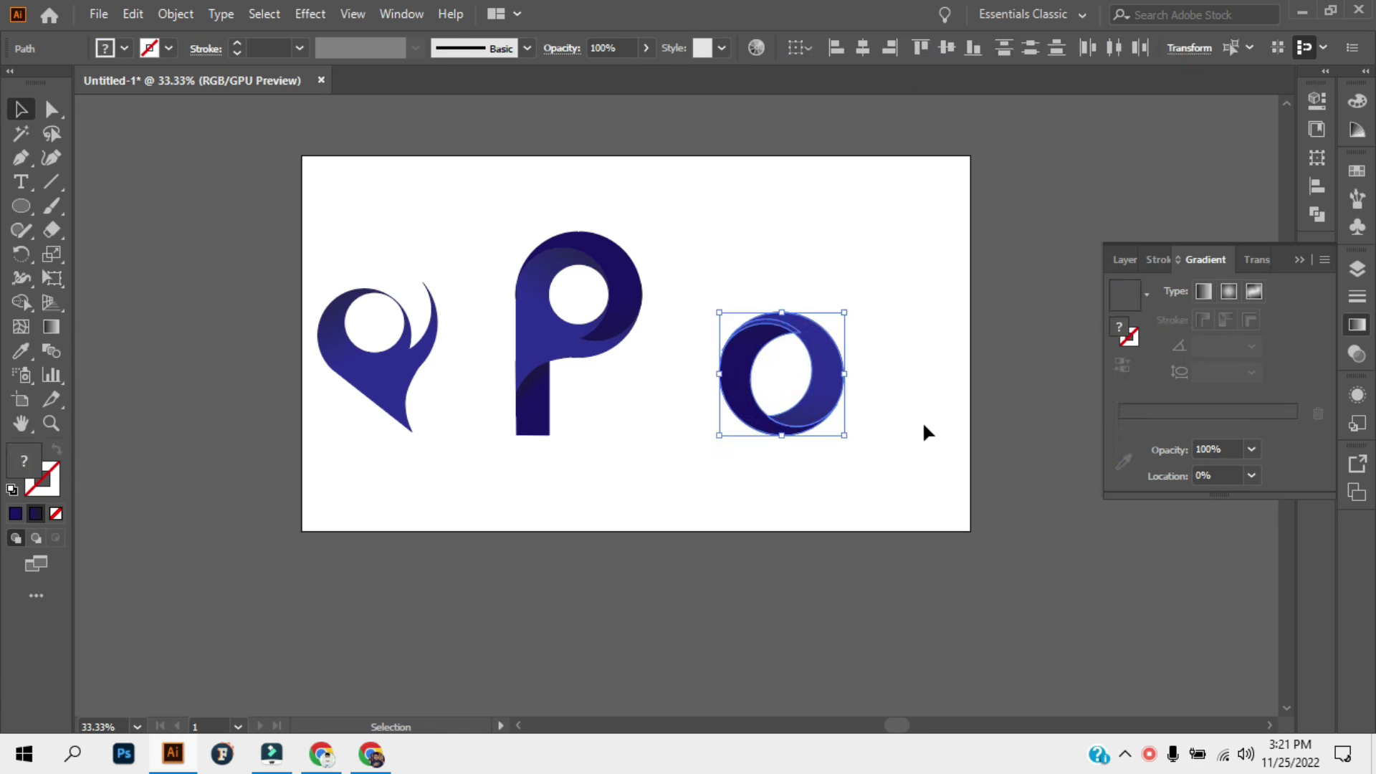
Change the O ring crescent's gradient starting stop to red
{"action": "left_click", "coordinate": [838, 358]}
{"action": "double_click", "coordinate": [1119, 449]}
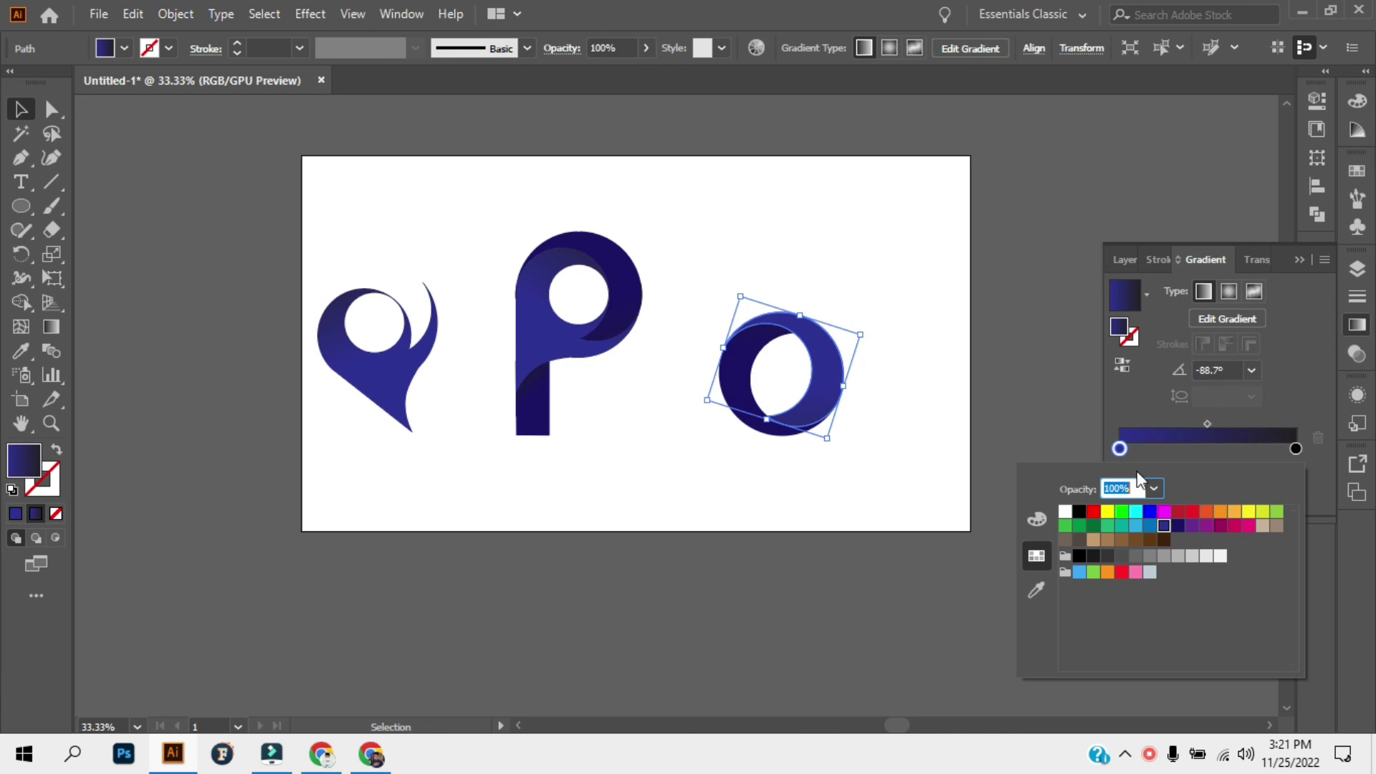
{"action": "left_click", "coordinate": [1221, 519]}
{"action": "left_click", "coordinate": [934, 463]}
{"action": "double_click", "coordinate": [1119, 424]}
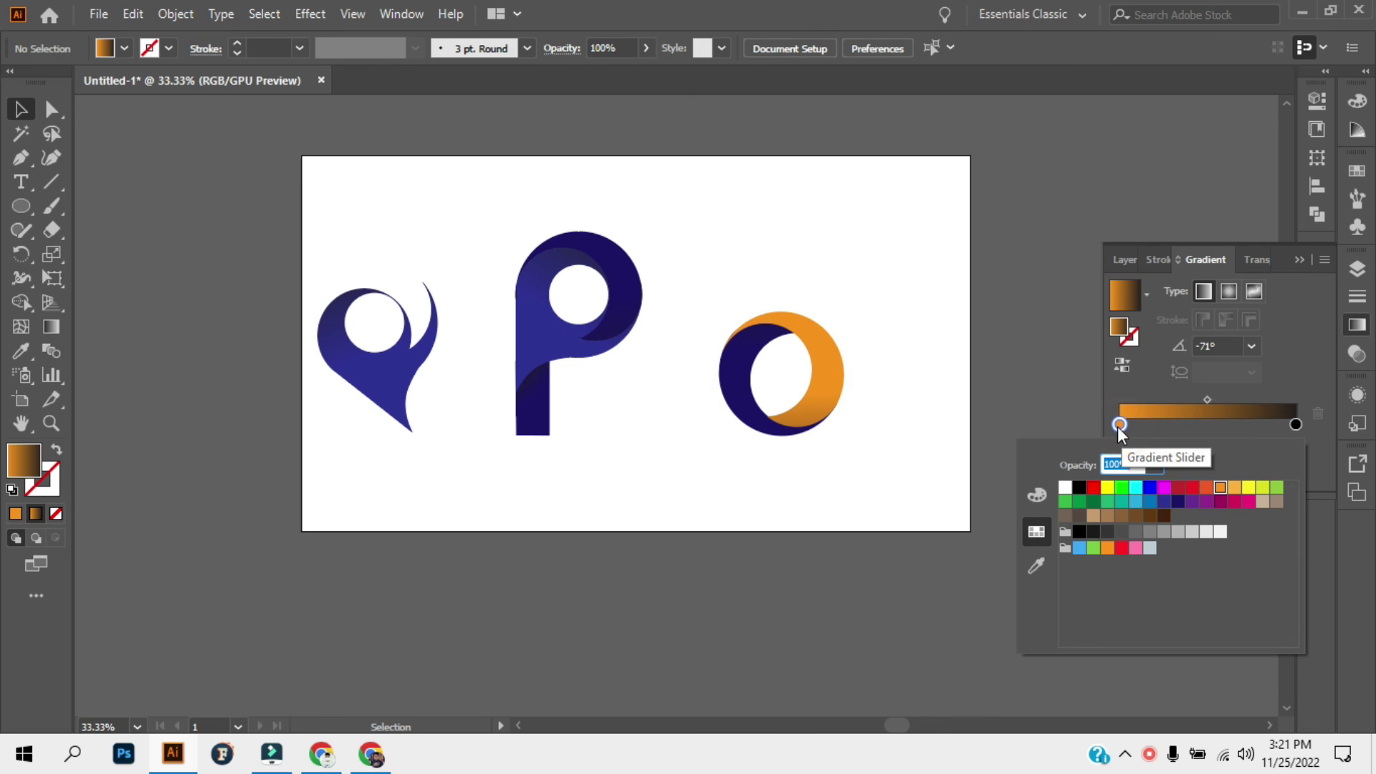
{"action": "left_click", "coordinate": [1189, 490]}
{"action": "left_click", "coordinate": [910, 358]}
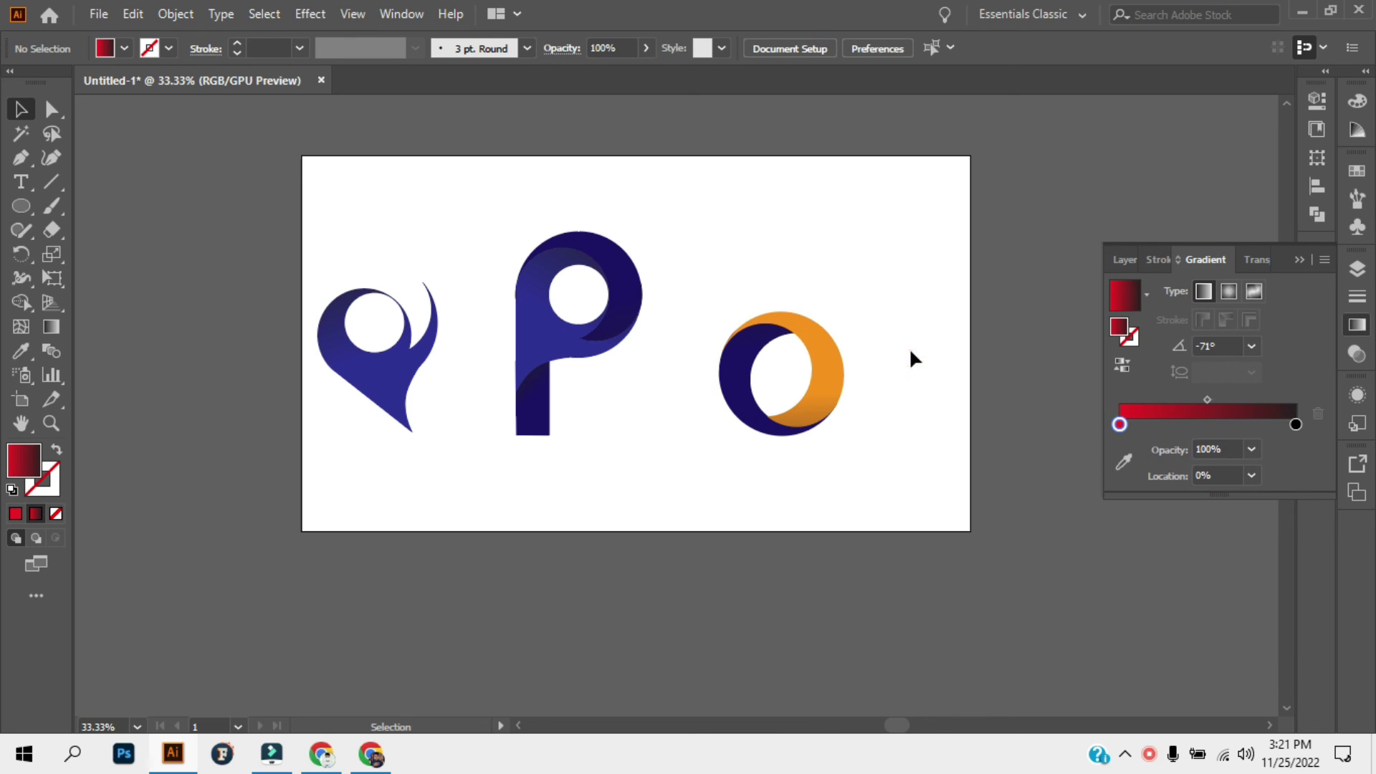
{"action": "key", "text": "ctrl+z"}
{"action": "double_click", "coordinate": [1119, 450]}
{"action": "left_click", "coordinate": [1189, 490]}
{"action": "left_click", "coordinate": [884, 414]}
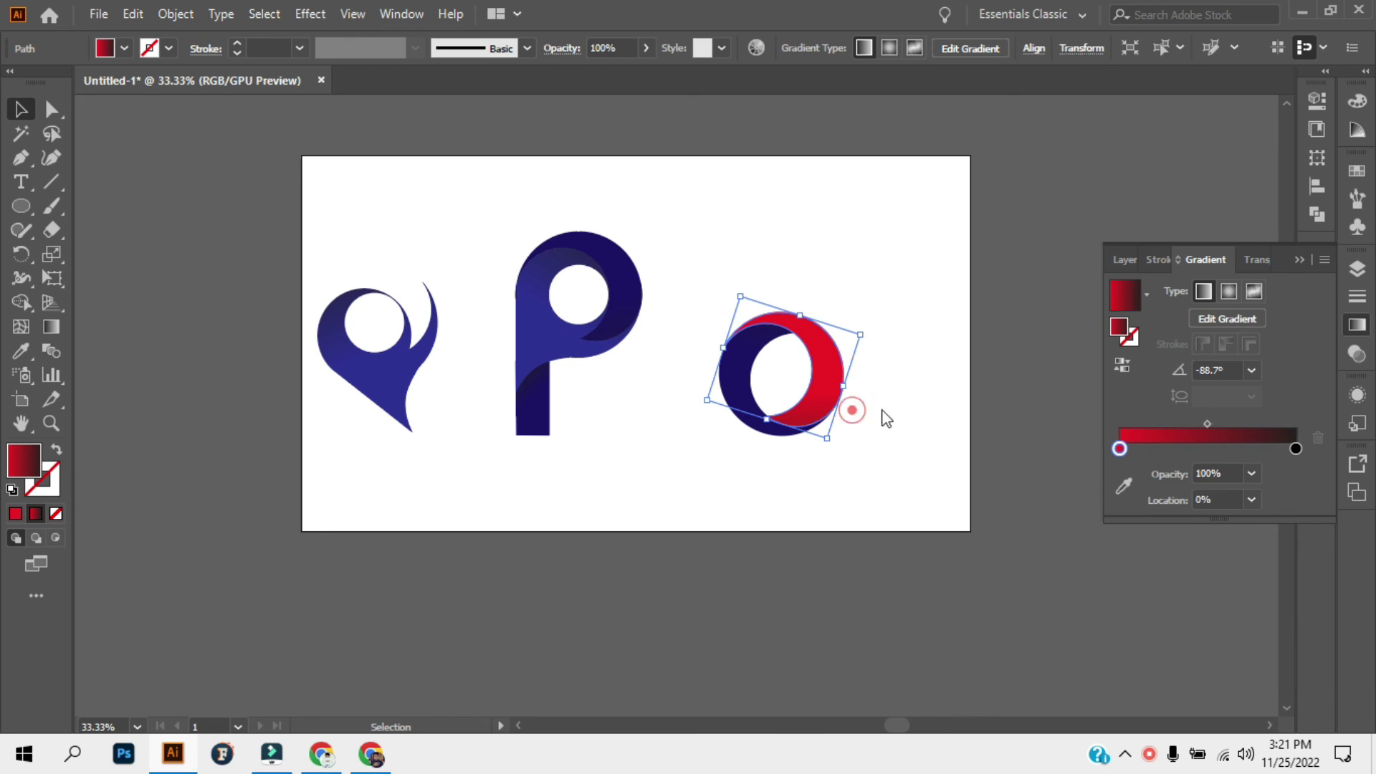
Give the dark blue part of the O a red gradient start as well
{"action": "left_click", "coordinate": [738, 390]}
{"action": "double_click", "coordinate": [1119, 450]}
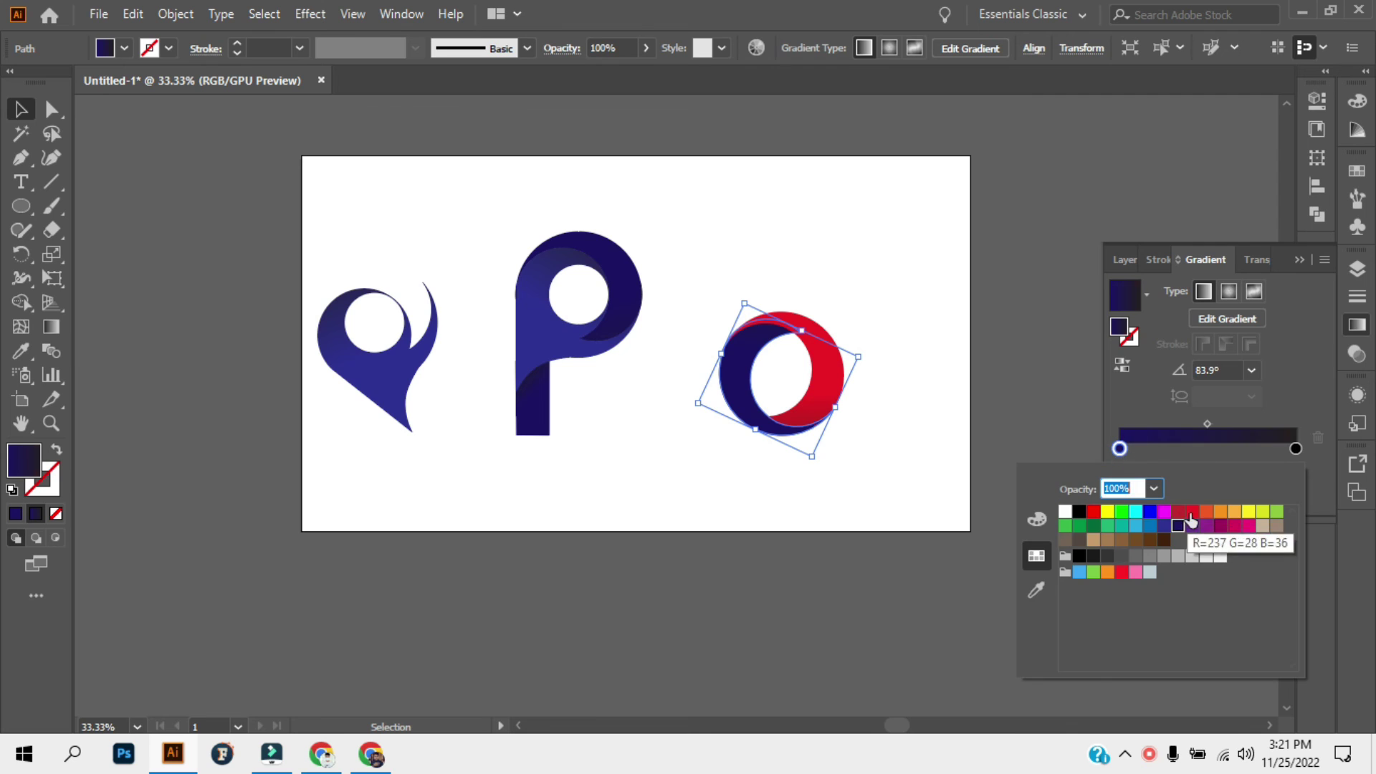
{"action": "left_click", "coordinate": [1175, 516]}
{"action": "left_click", "coordinate": [892, 467]}
Angle the O's gradient so the red fades to dark, tilted to the right
{"action": "left_click", "coordinate": [1220, 323]}
{"action": "left_click_drag", "start_coordinate": [794, 229], "coordinate": [749, 308]}
{"action": "left_click_drag", "start_coordinate": [795, 214], "coordinate": [719, 175]}
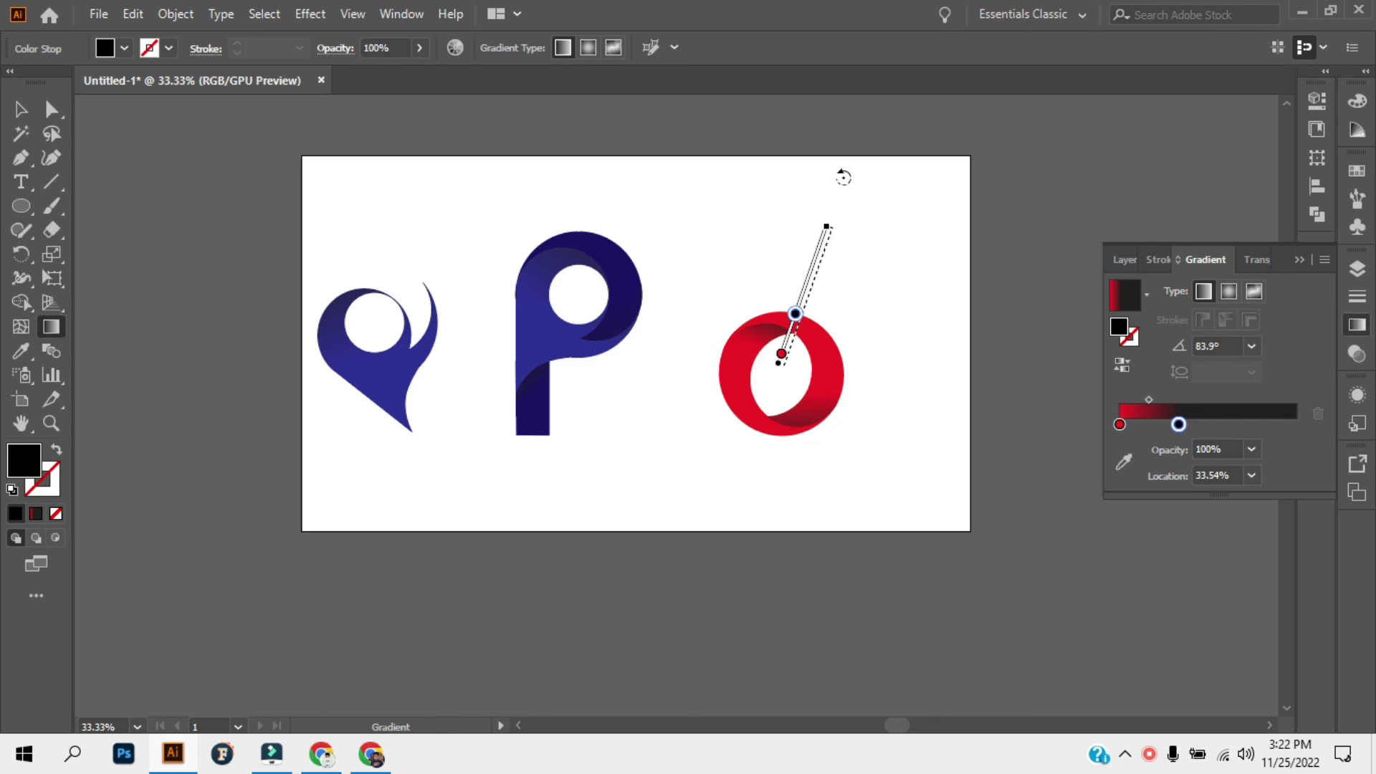
{"action": "left_click_drag", "start_coordinate": [719, 175], "coordinate": [804, 171]}
{"action": "key", "text": "v"}
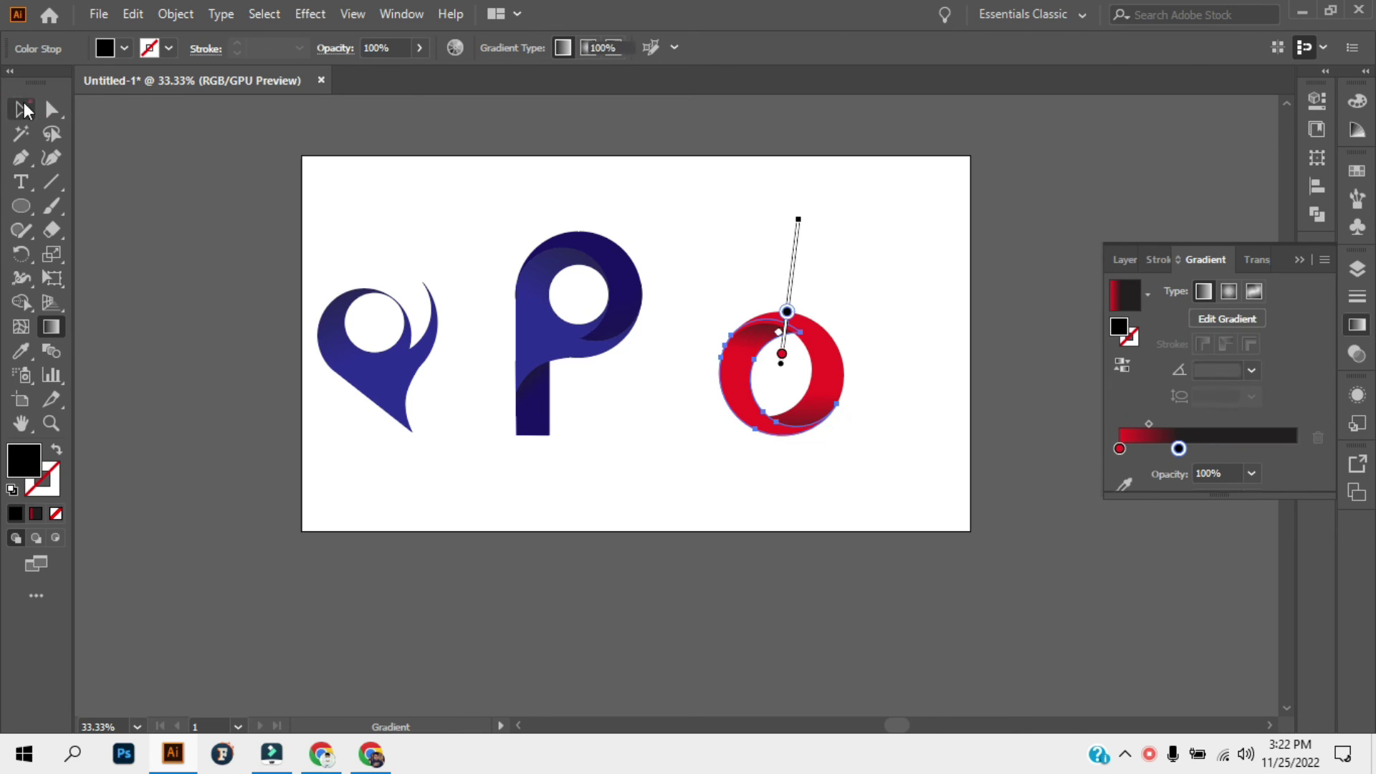